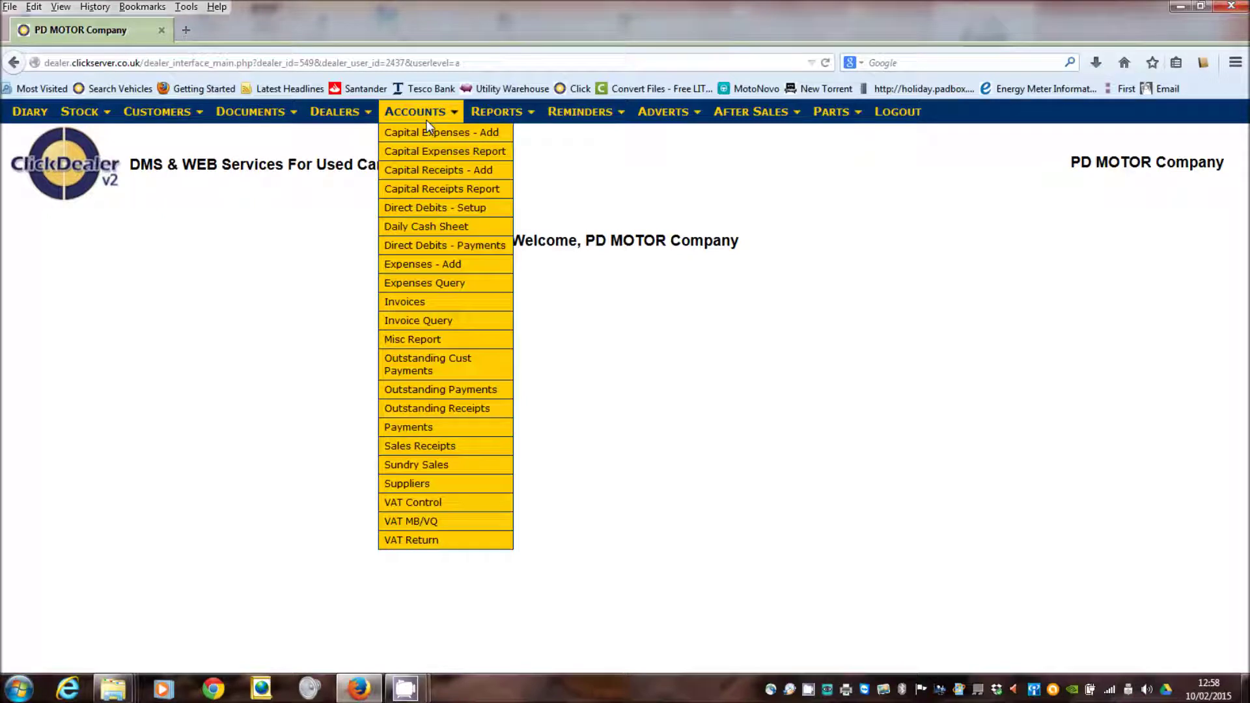
Step: Start a new expense with invoice 352142, supplier Autotrader Digital and description 'autotrader'
{"action": "left_click", "coordinate": [415, 266]}
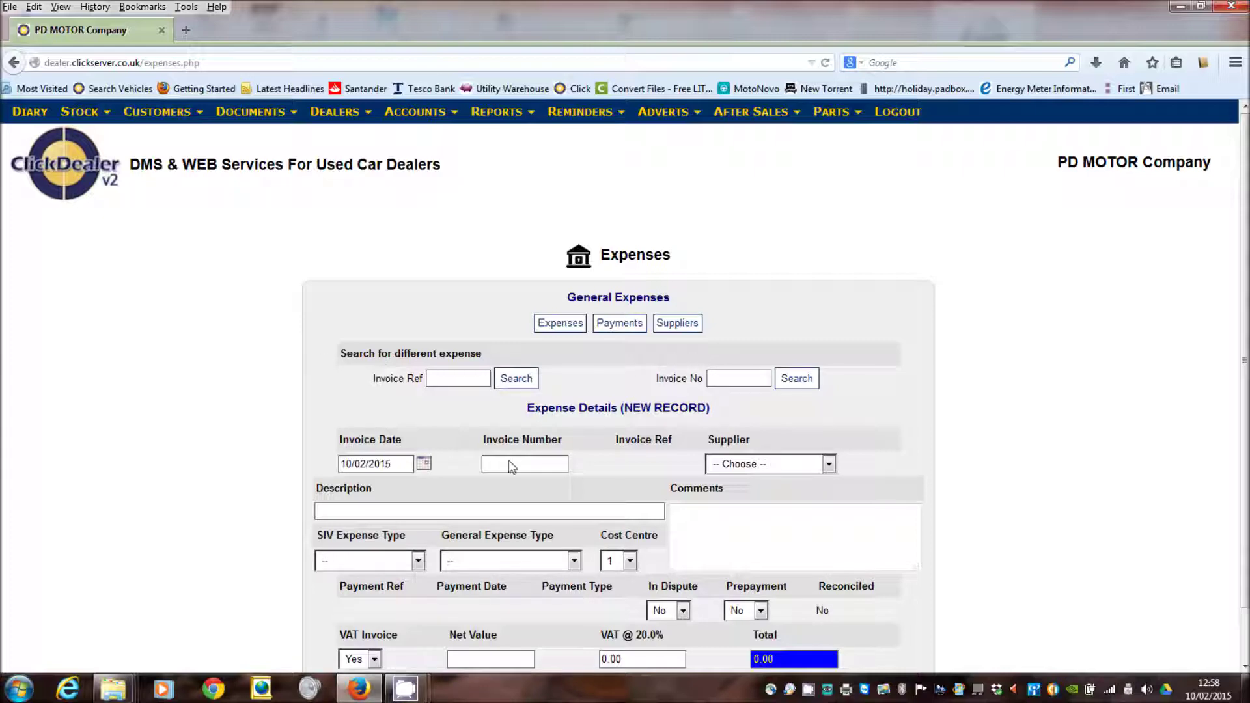
{"action": "type", "text": "3"}
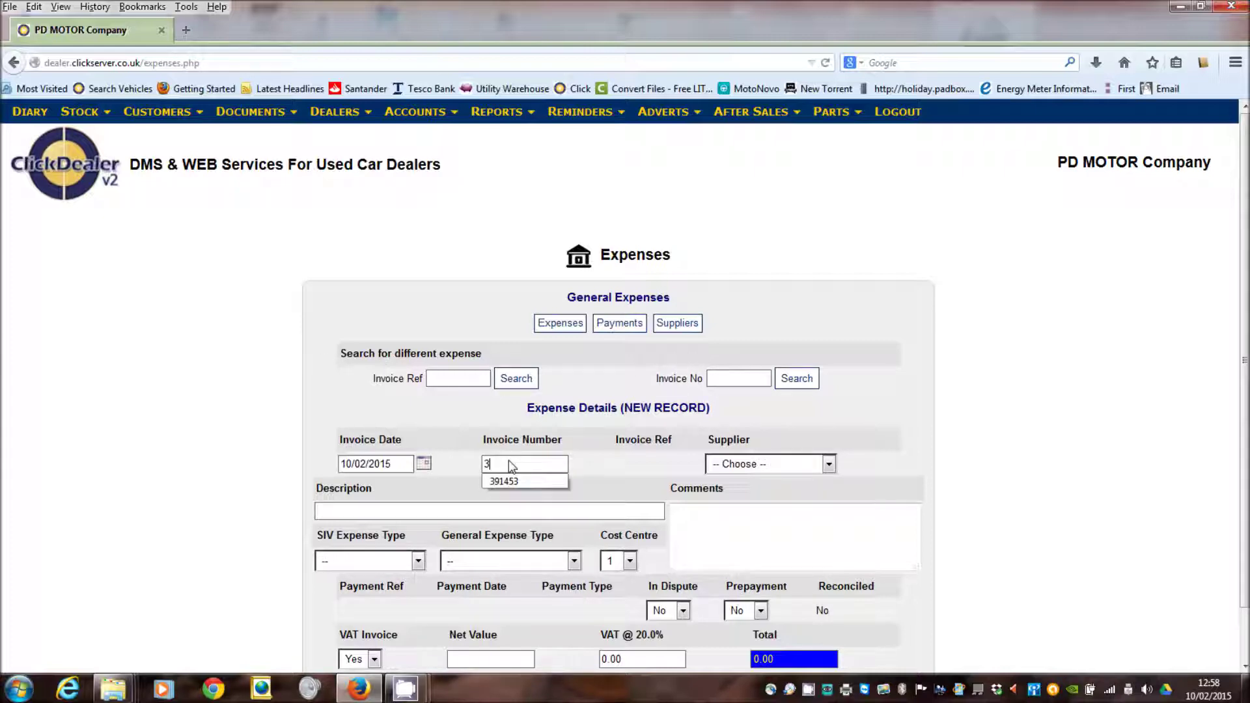
{"action": "type", "text": "52142"}
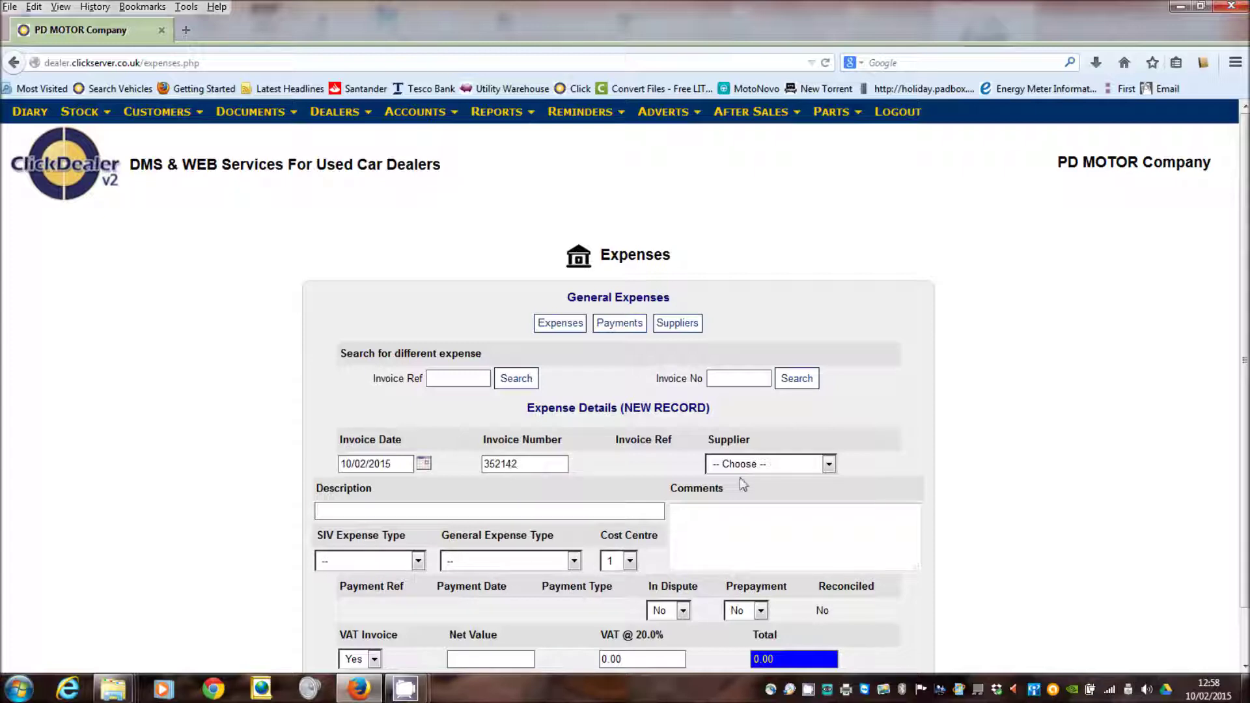
{"action": "left_click", "coordinate": [753, 464]}
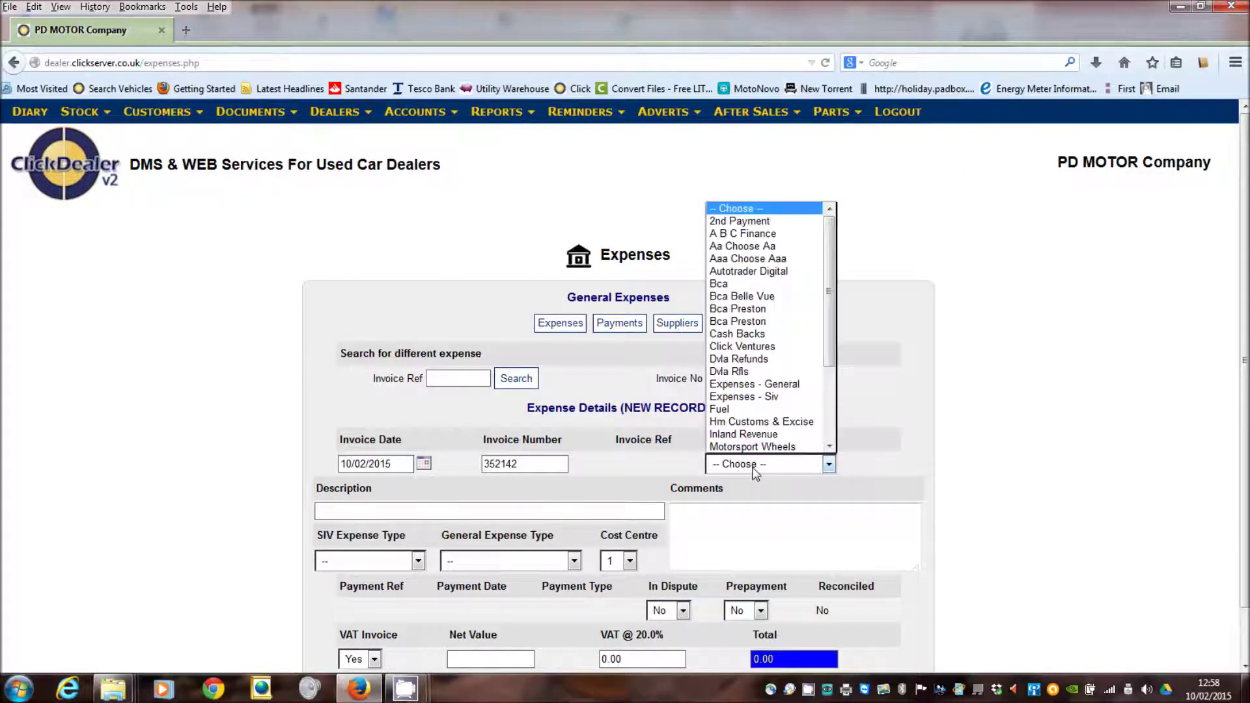
{"action": "left_click", "coordinate": [752, 272]}
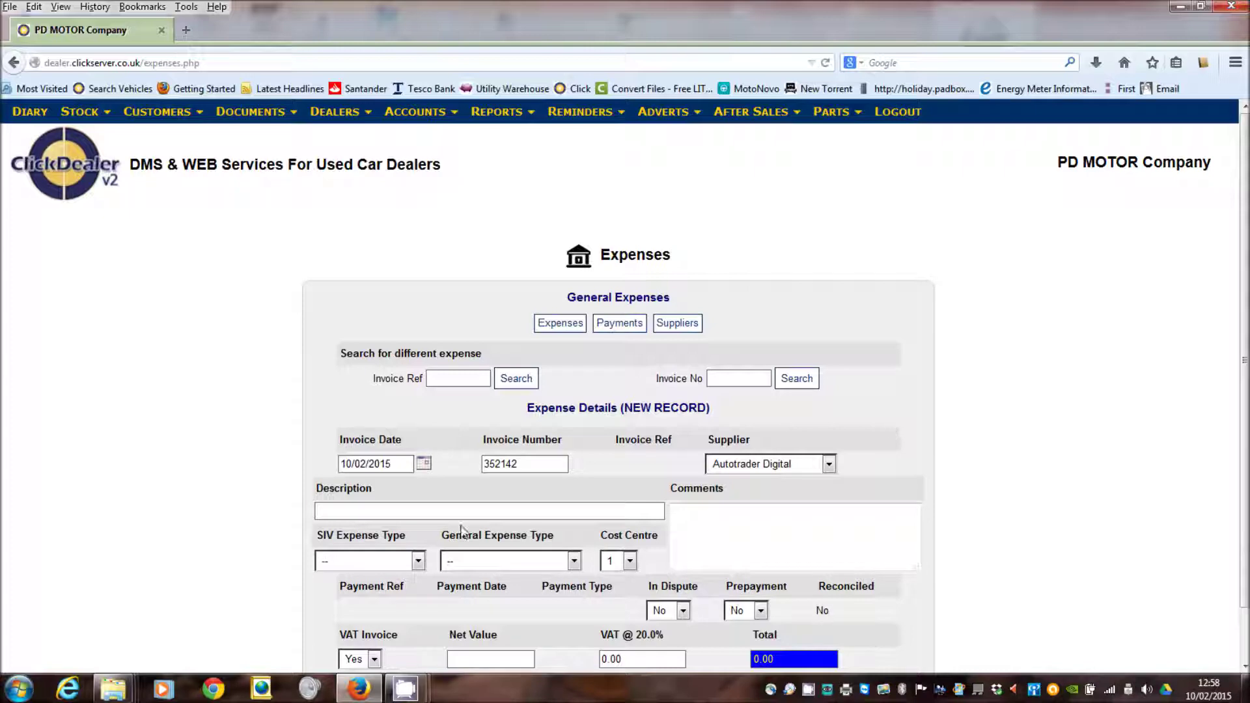
{"action": "left_click", "coordinate": [377, 511]}
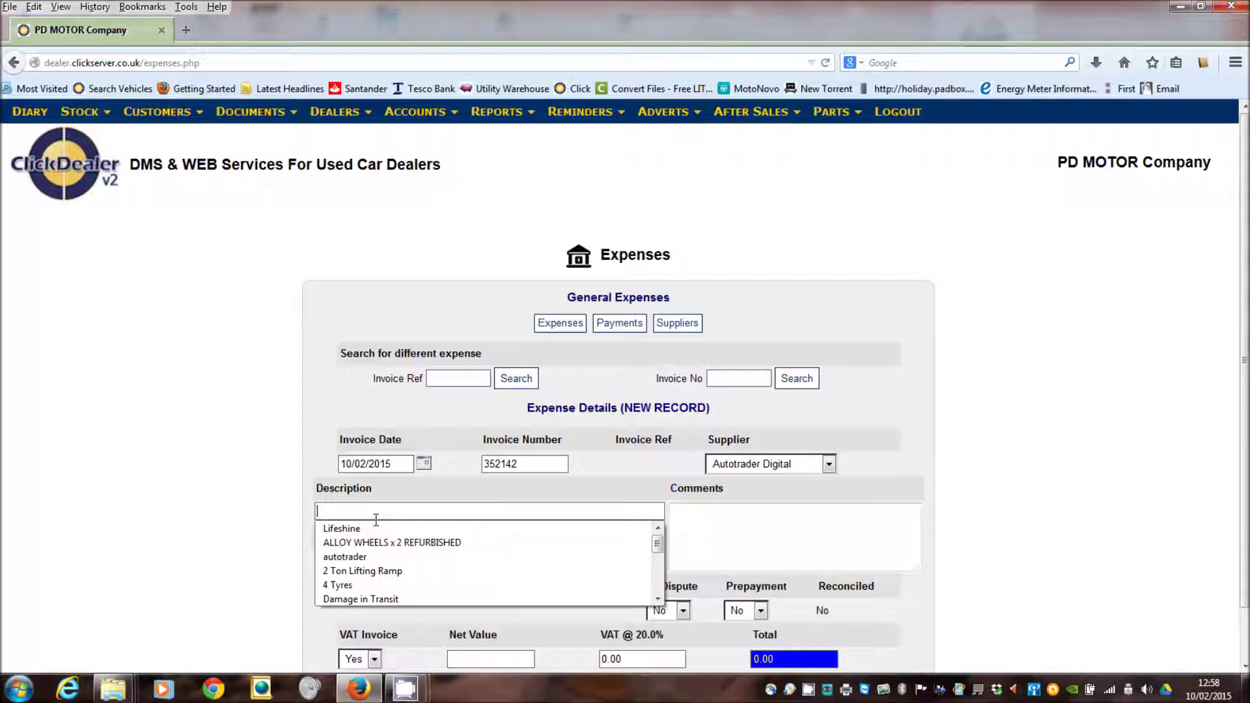
{"action": "left_click", "coordinate": [358, 558]}
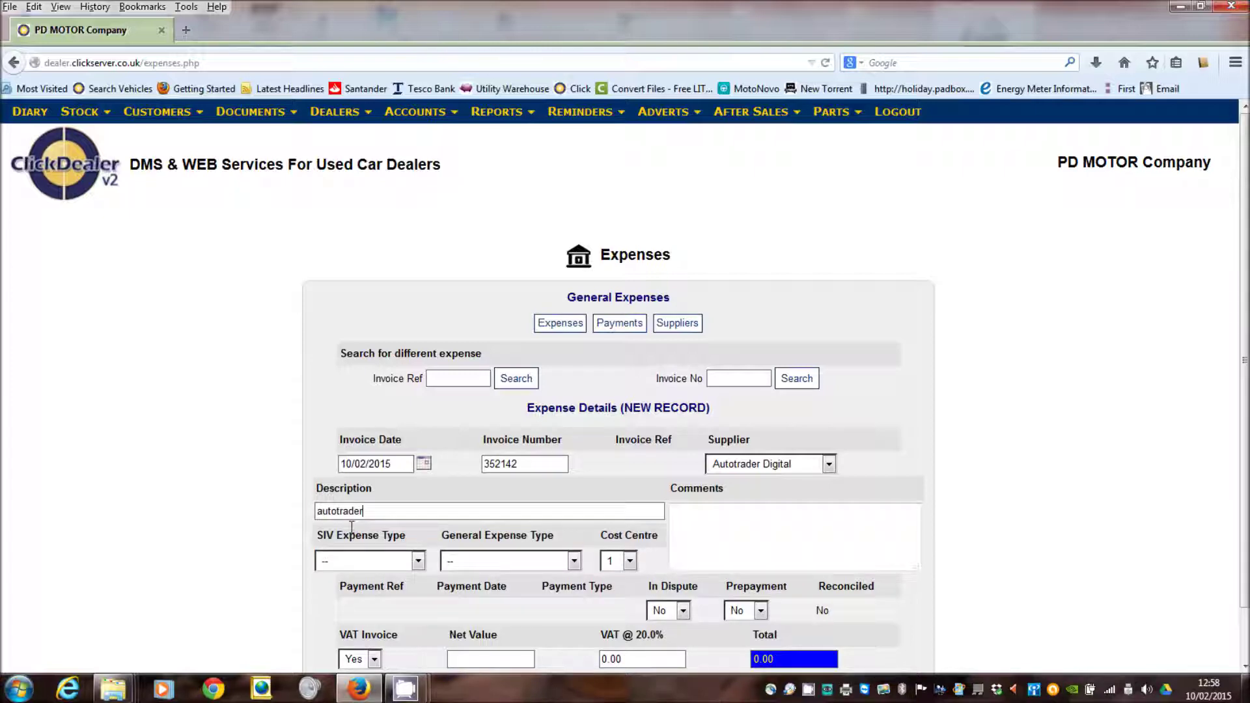
{"action": "left_click", "coordinate": [574, 560]}
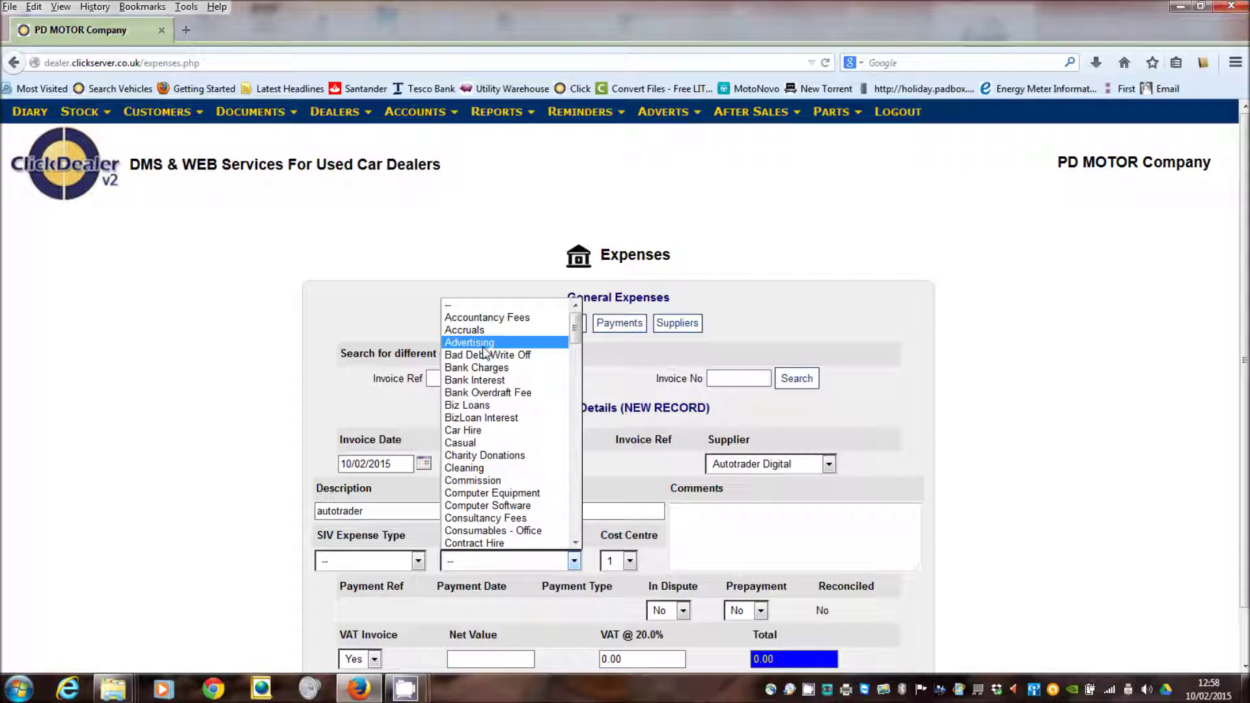
Step: Save the expense as an Advertising VAT invoice with net 1250, giving VAT 250 and total 1500
{"action": "left_click", "coordinate": [483, 344]}
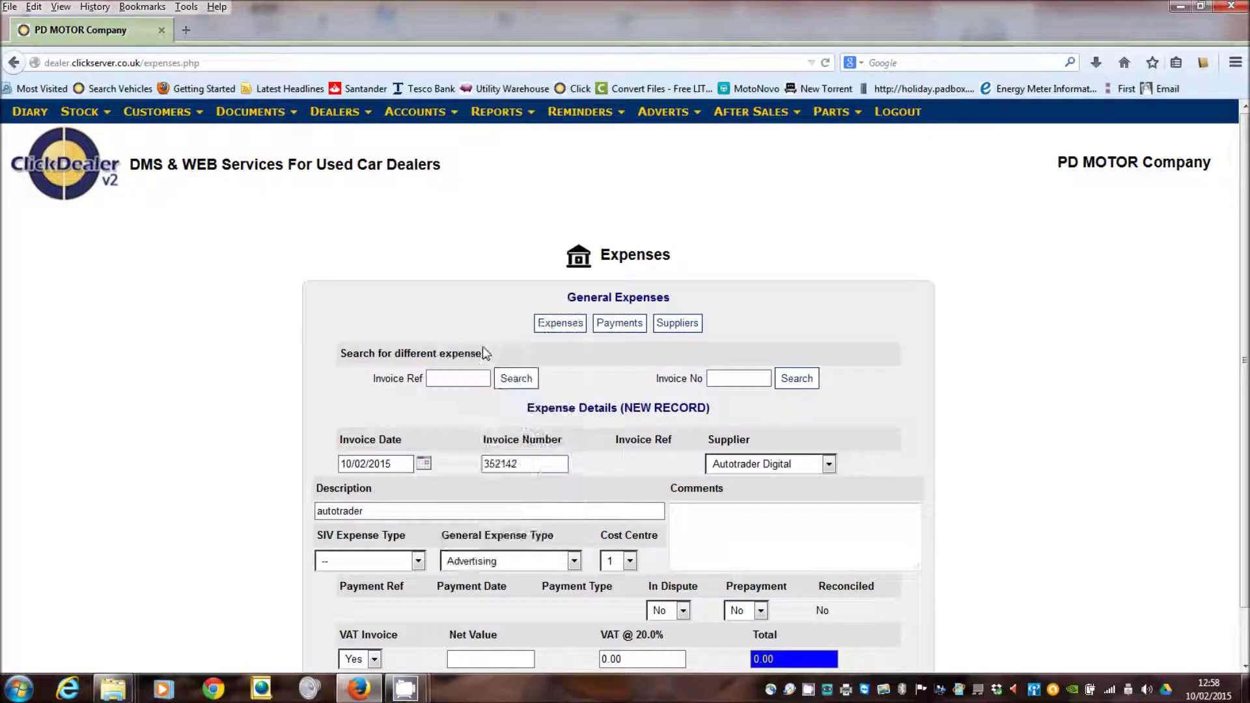
{"action": "scroll", "coordinate": [483, 347], "scroll_direction": "down", "scroll_amount": 1}
{"action": "left_click", "coordinate": [374, 606]}
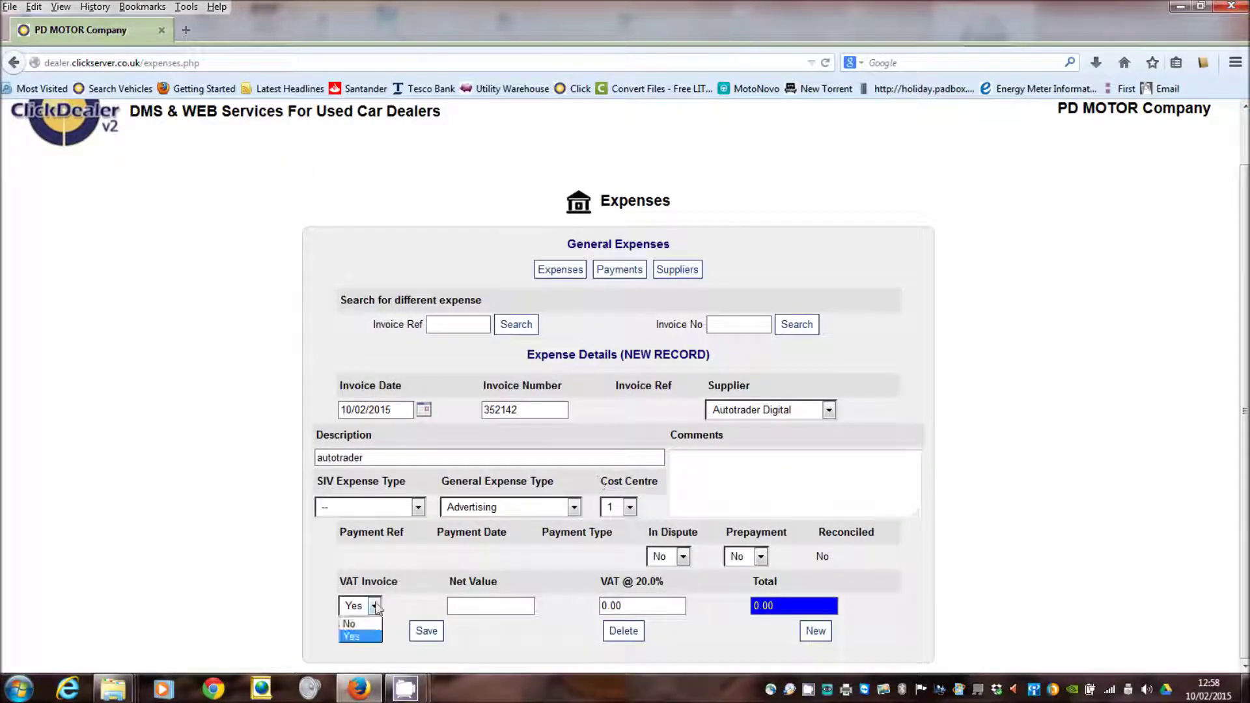
{"action": "left_click", "coordinate": [375, 602]}
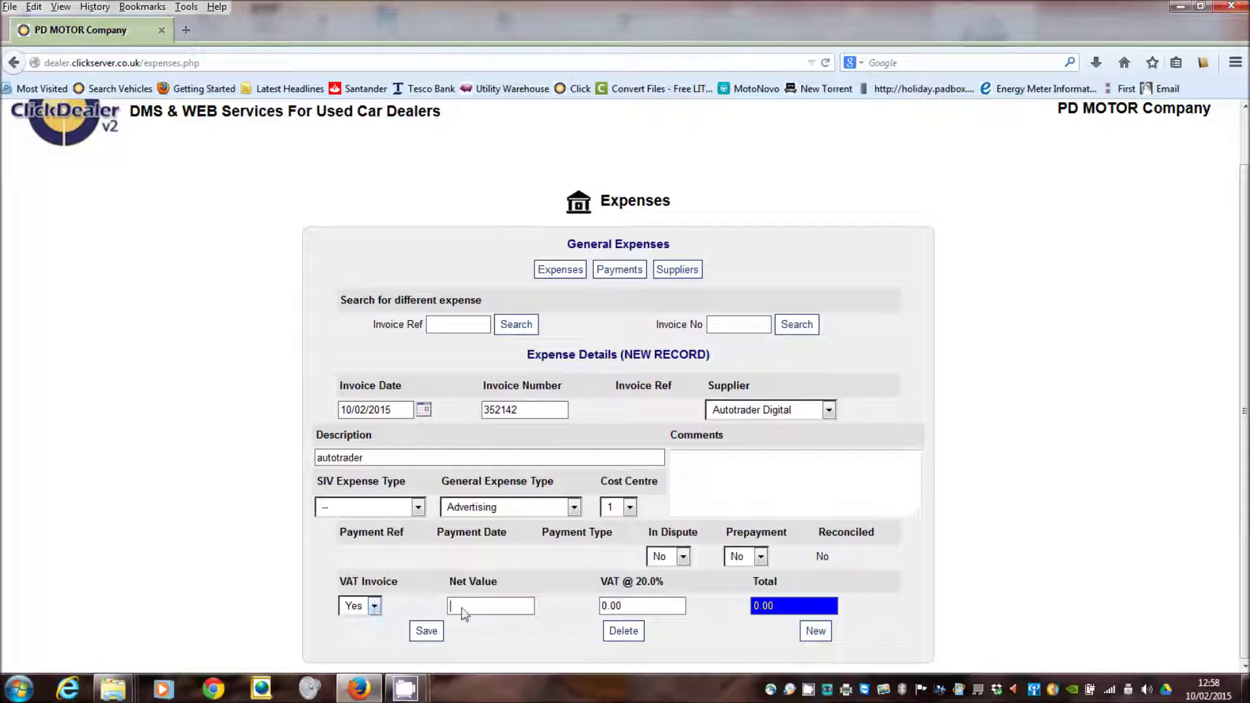
{"action": "left_click", "coordinate": [462, 609]}
{"action": "type", "text": "12"}
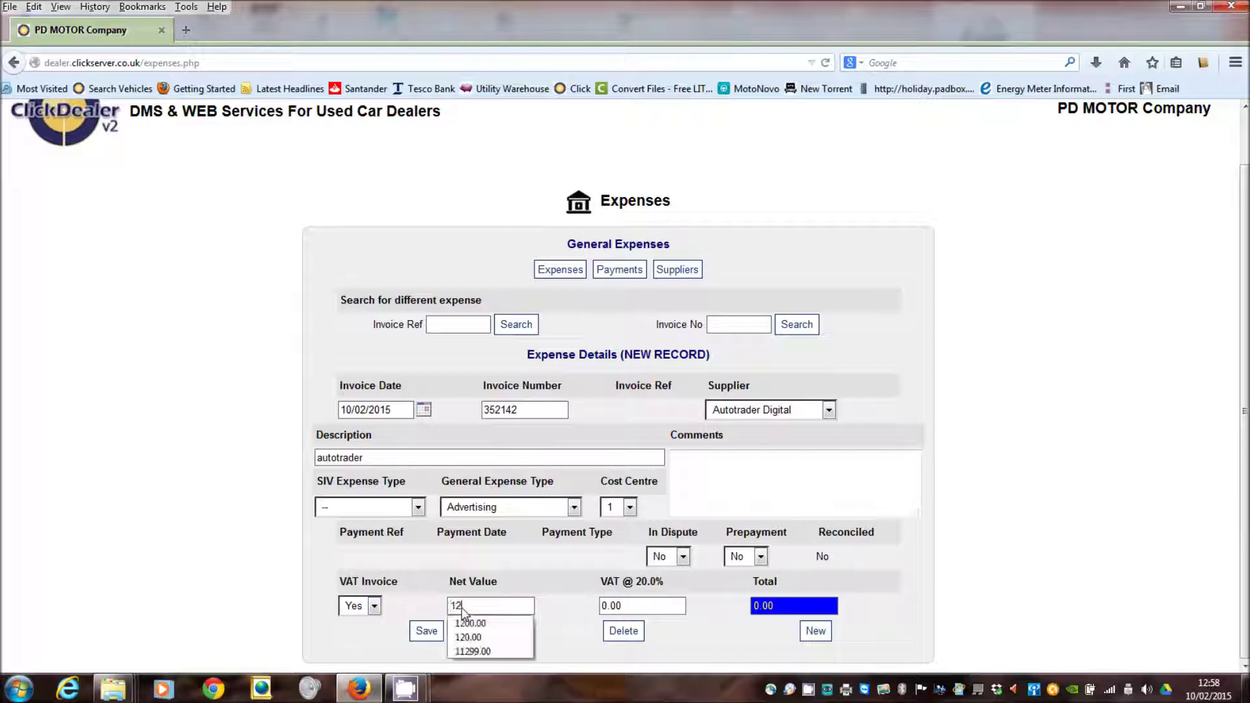
{"action": "type", "text": "50"}
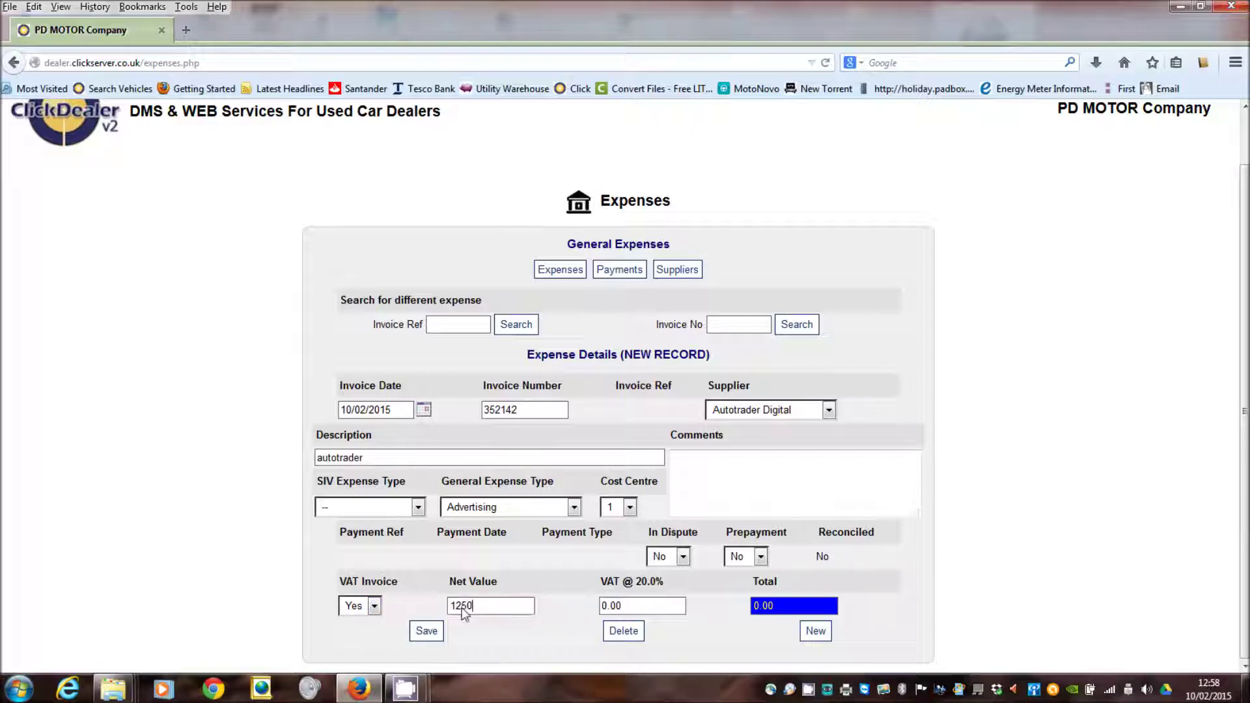
{"action": "key", "text": "Return"}
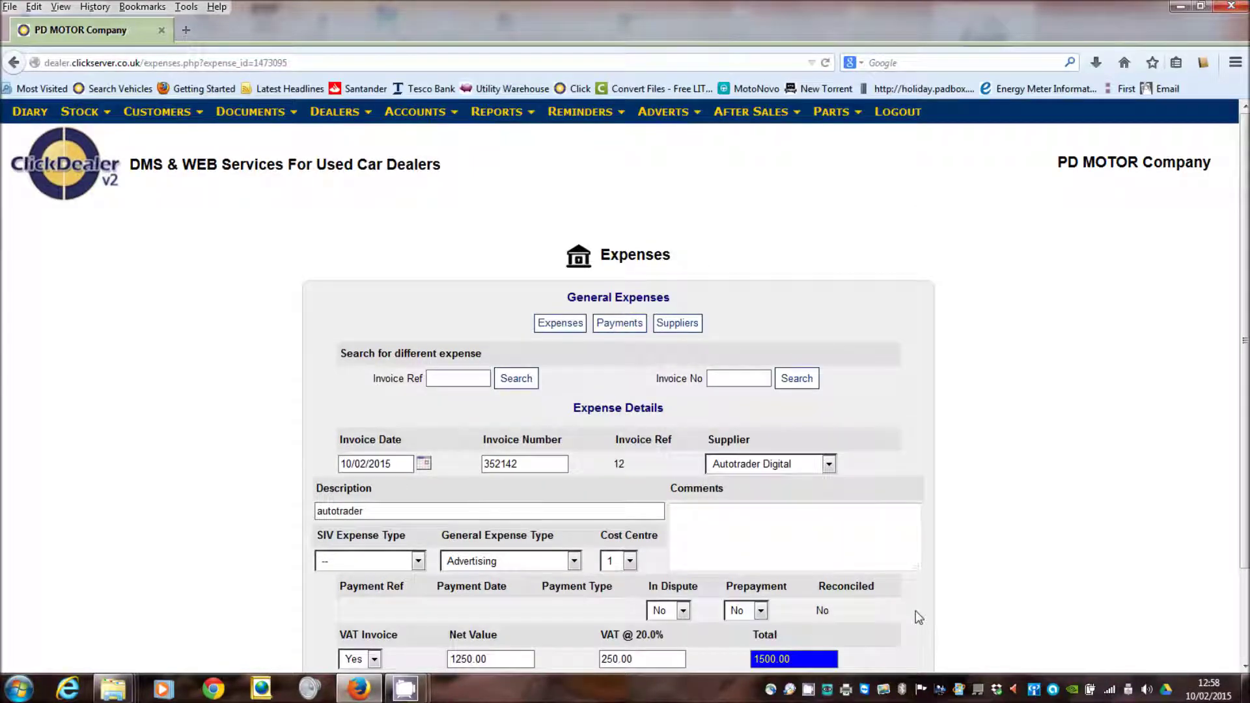
{"action": "scroll", "coordinate": [917, 616], "scroll_direction": "down", "scroll_amount": 3}
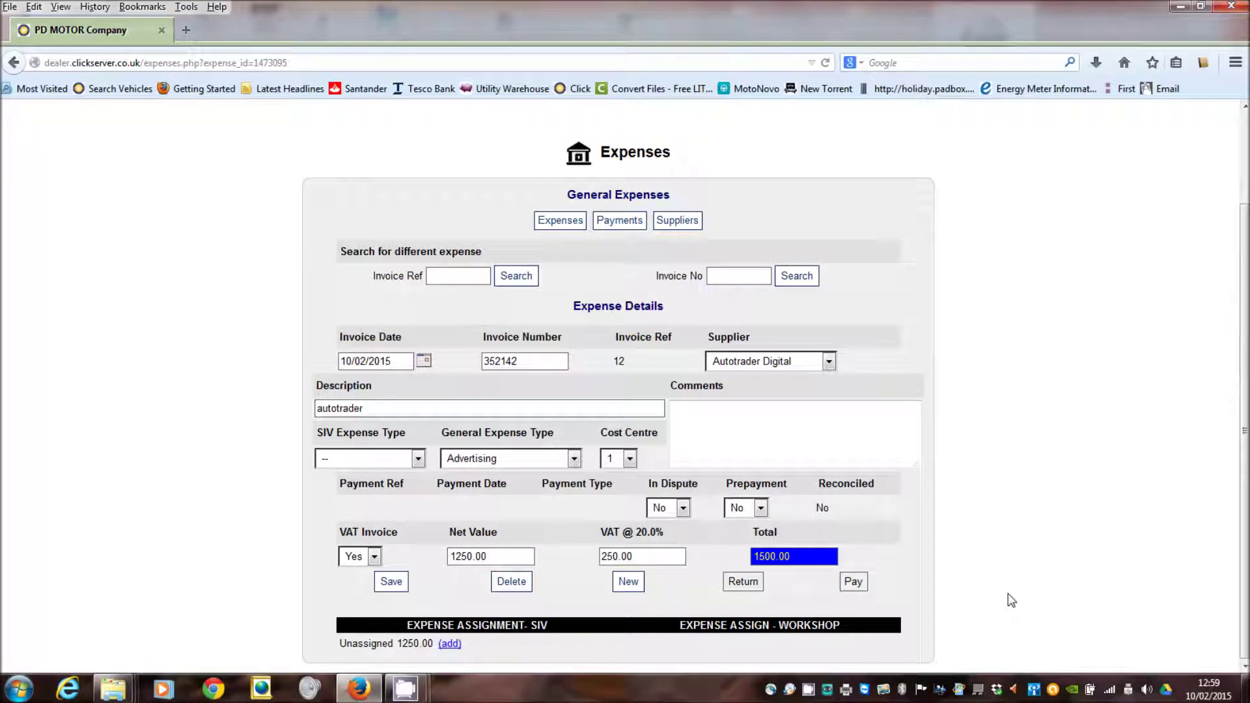
Step: Pay the £1500.00 Autotrader Digital invoice 352142 and confirm the payment
{"action": "left_click", "coordinate": [855, 581]}
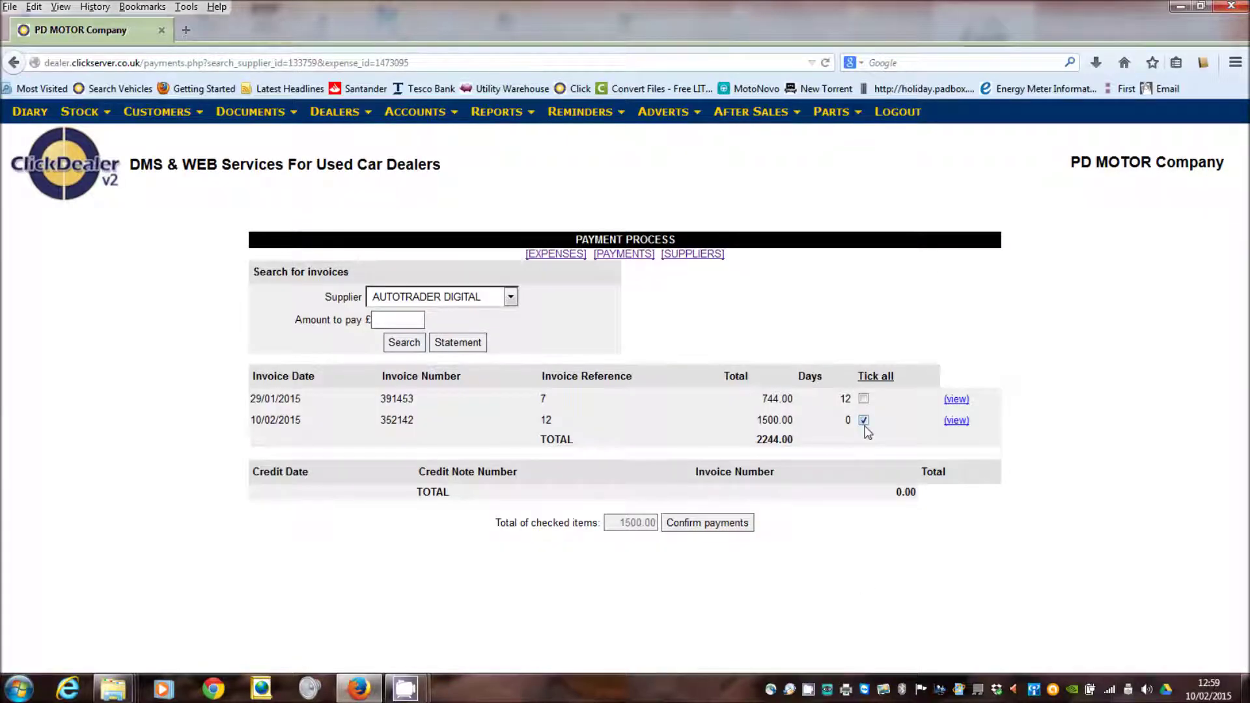
{"action": "left_click", "coordinate": [707, 522]}
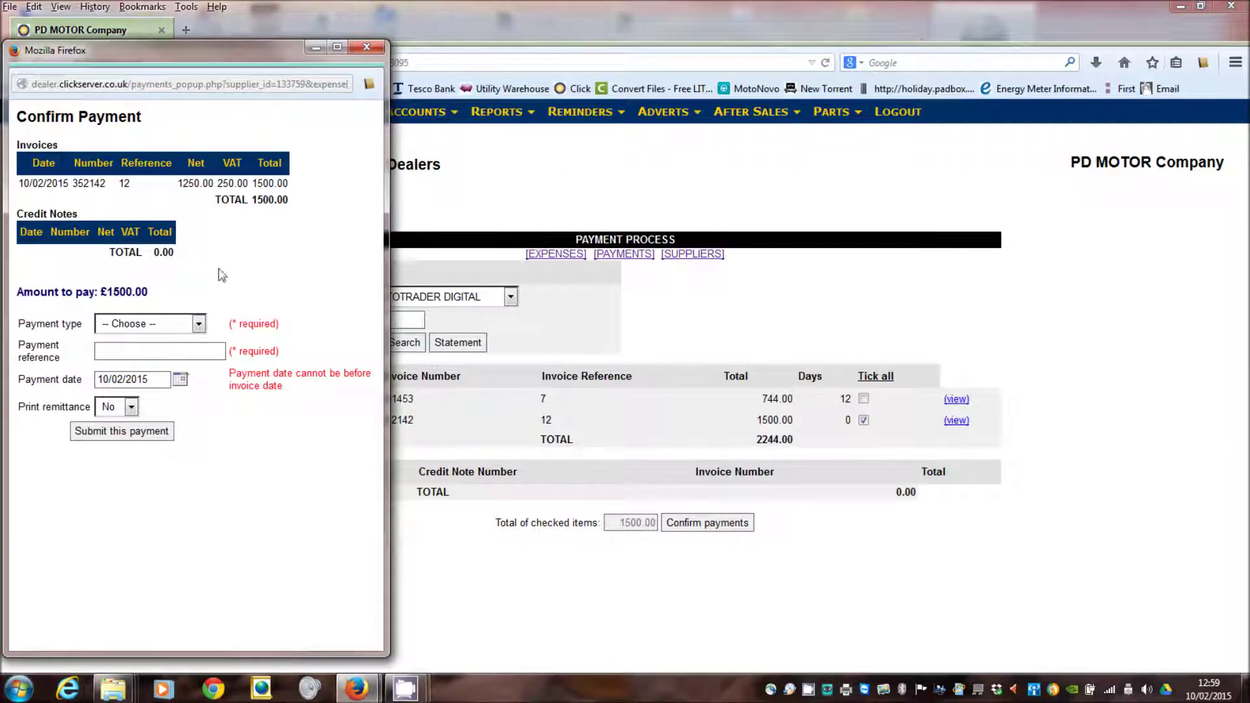
Step: Submit the payment by cheque with reference 708154 and print remittance set to Yes
{"action": "left_click", "coordinate": [151, 324]}
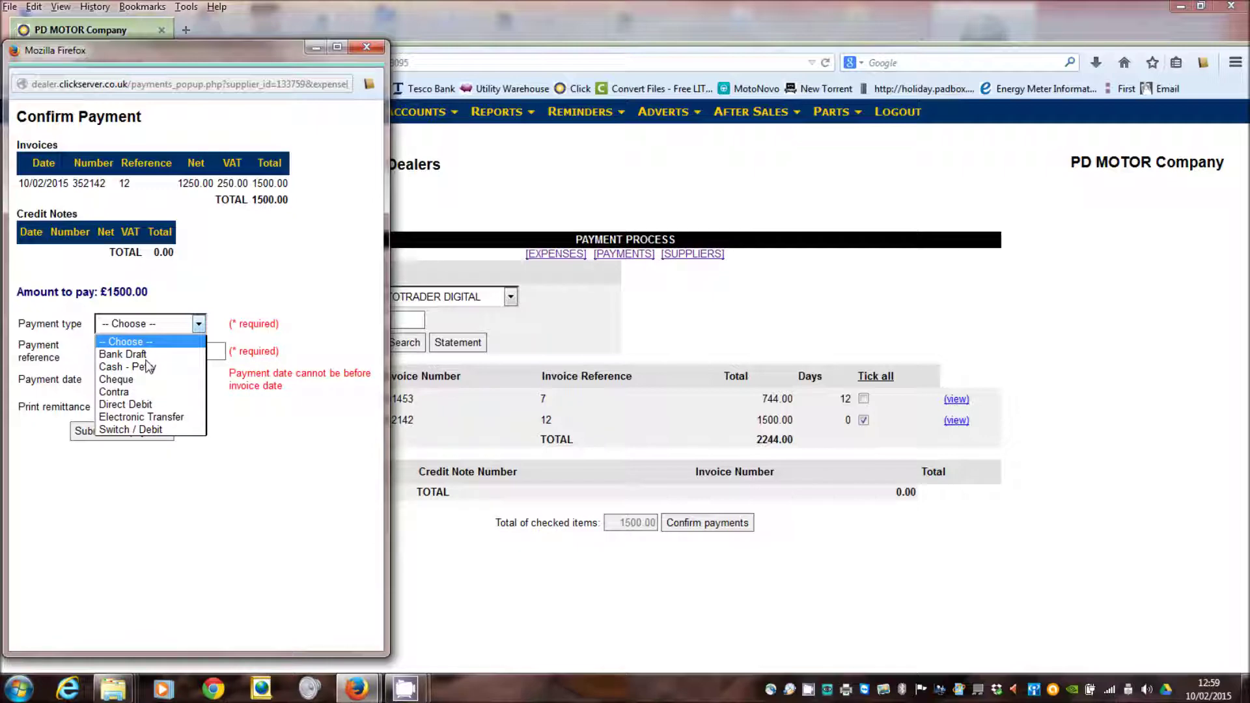
{"action": "left_click", "coordinate": [117, 379]}
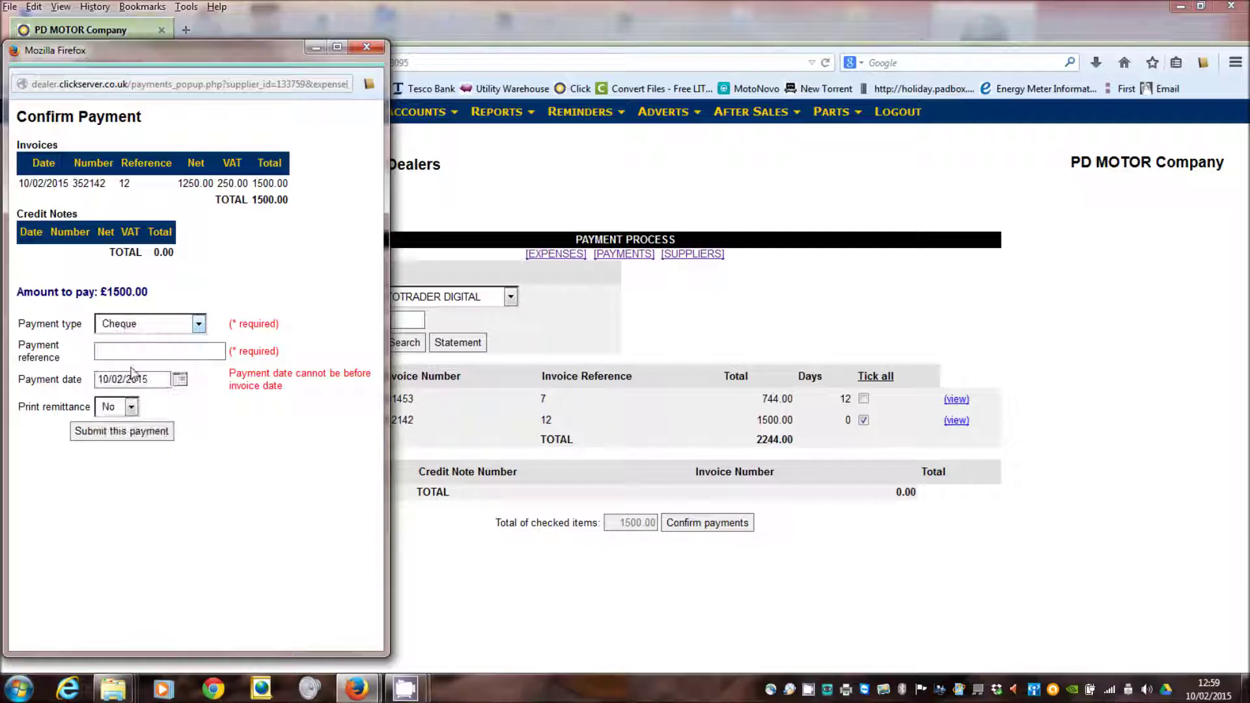
{"action": "left_click", "coordinate": [131, 352]}
{"action": "type", "text": "7081"}
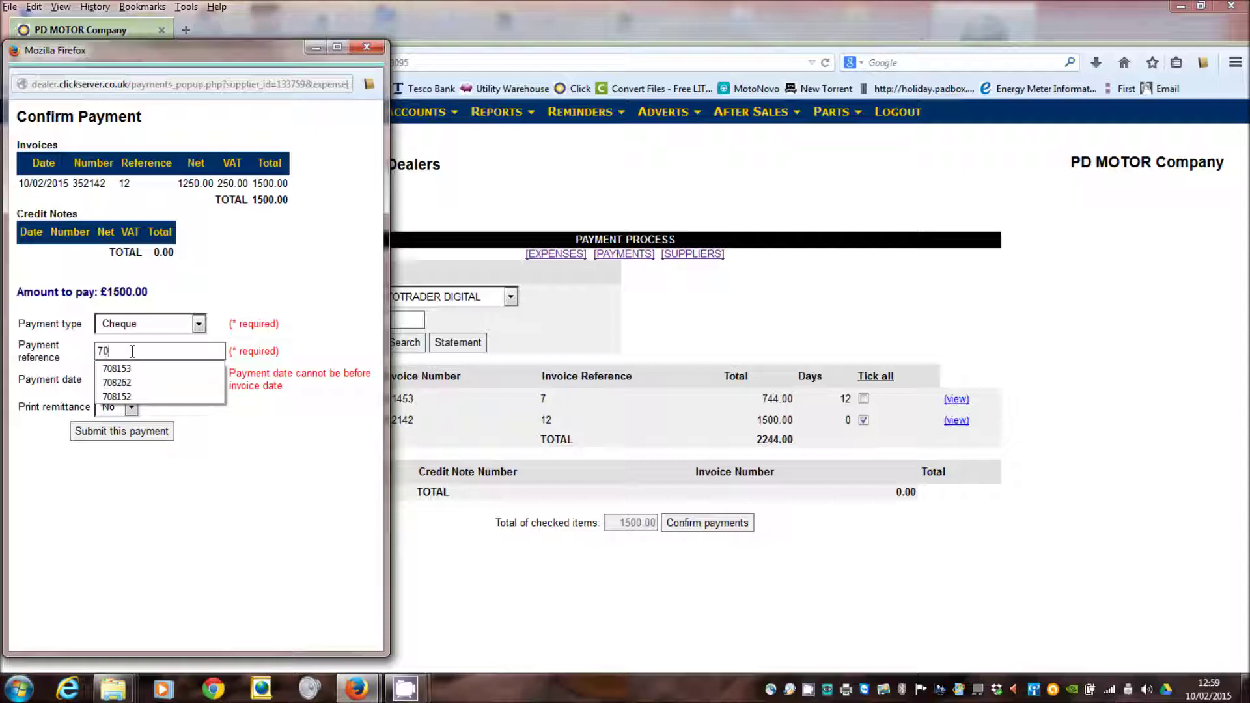
{"action": "type", "text": "54"}
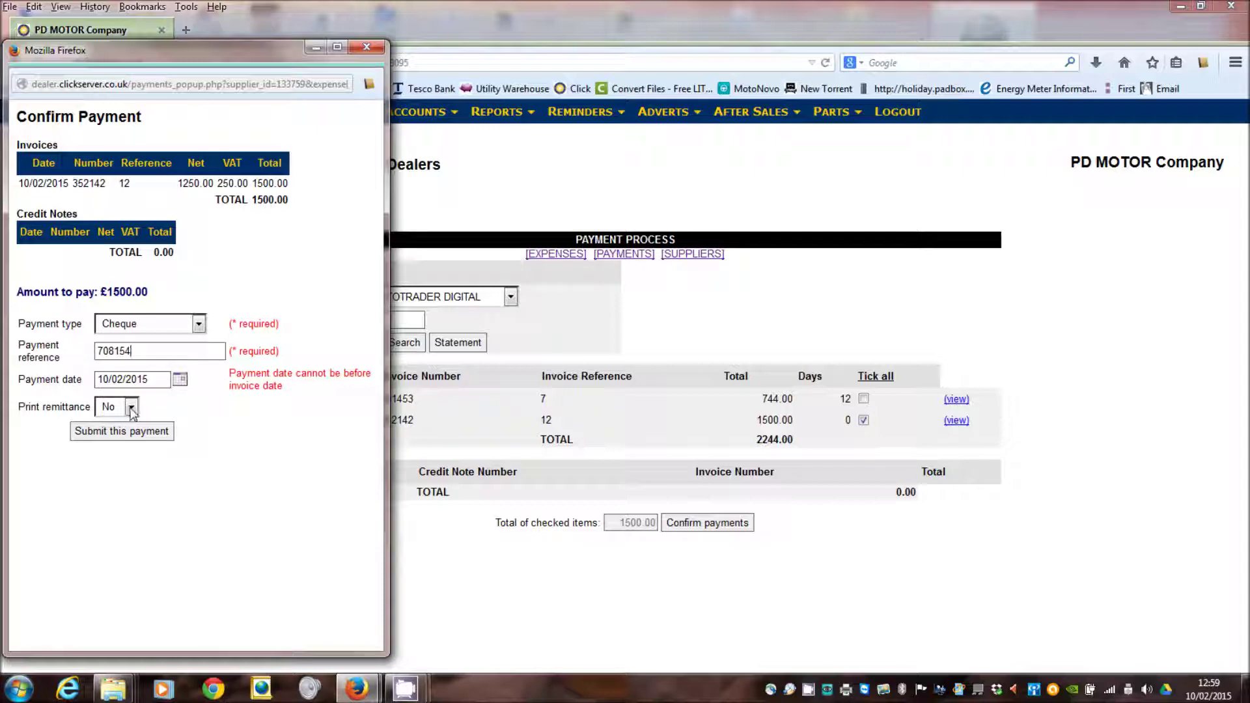
{"action": "left_click", "coordinate": [132, 409]}
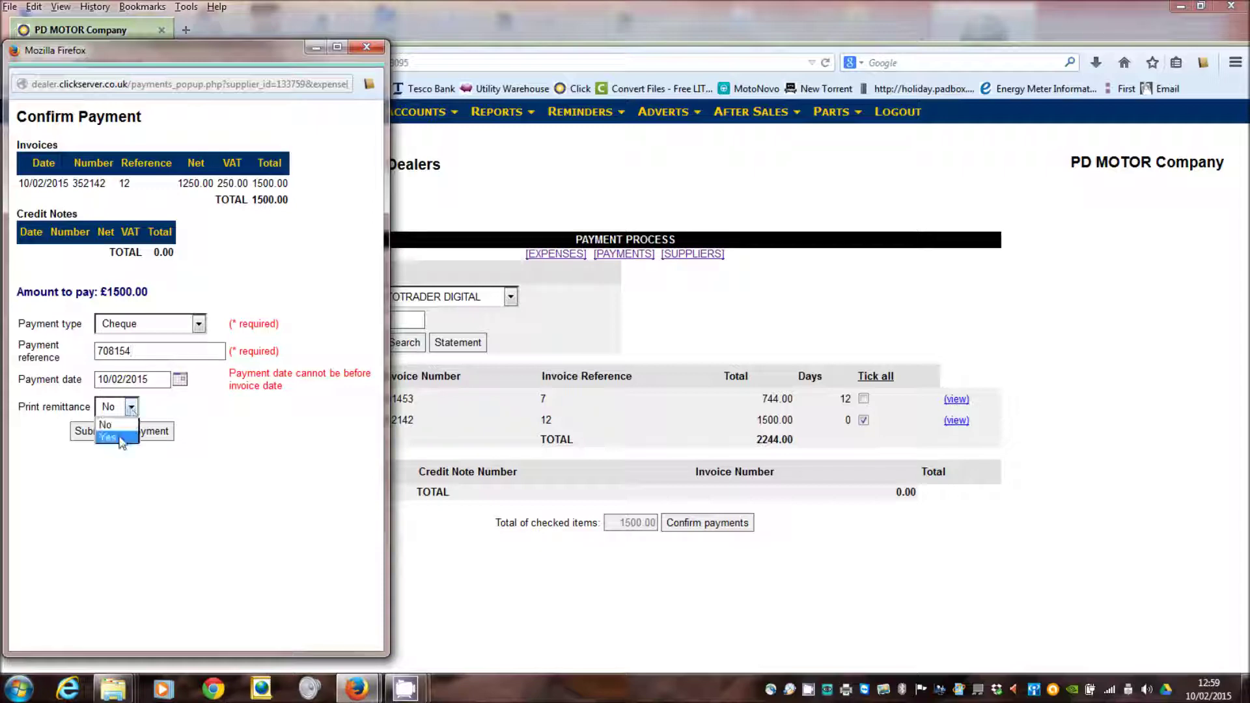
{"action": "left_click", "coordinate": [120, 439]}
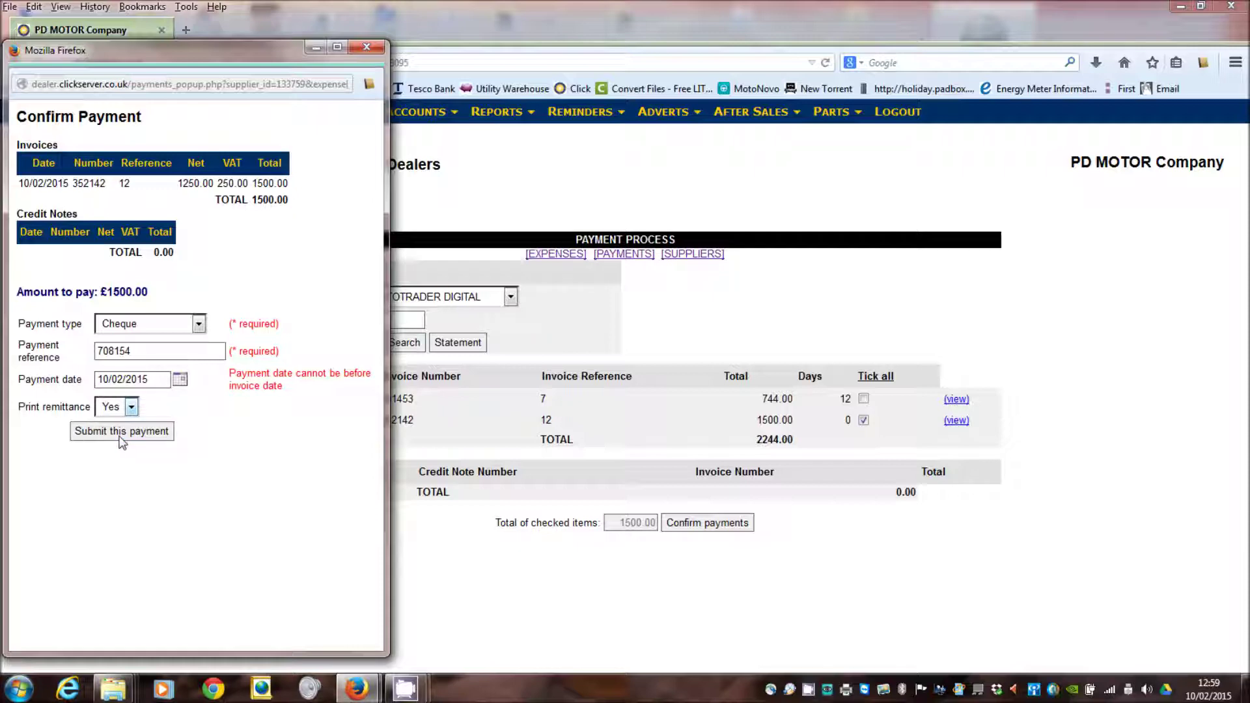
{"action": "left_click", "coordinate": [122, 436]}
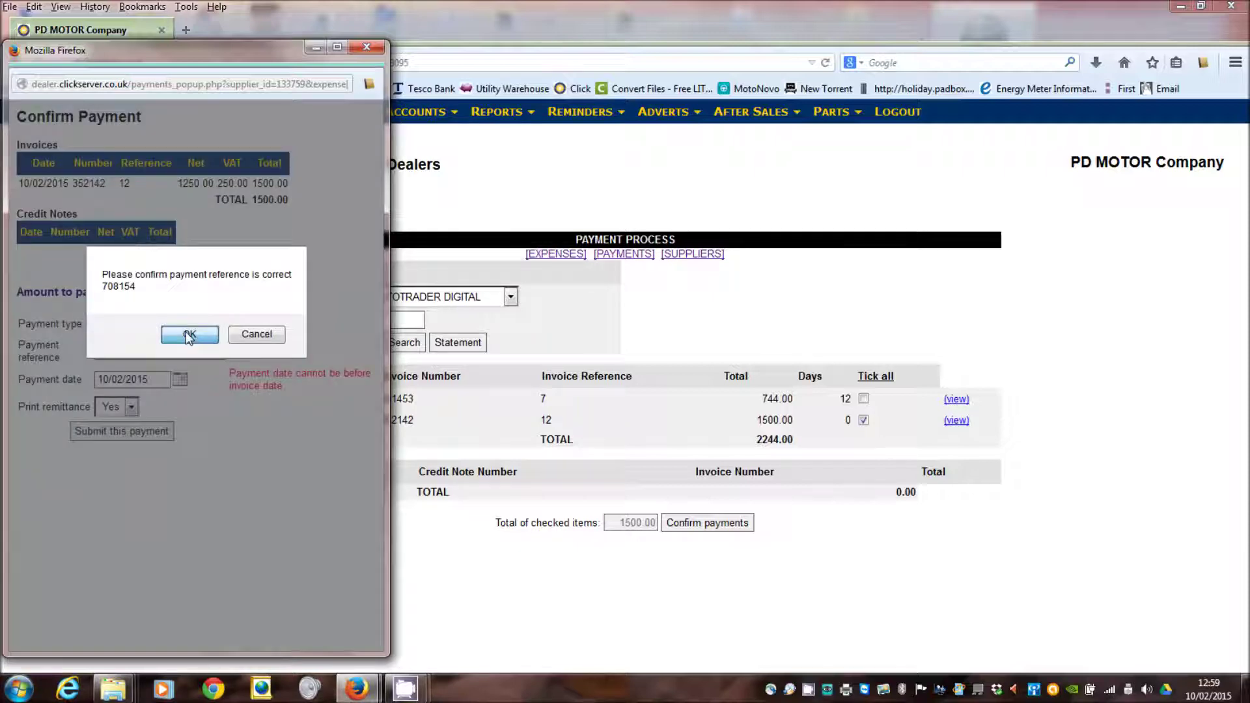
Step: Confirm the reference, print the remittance slip, and return to a blank expense form
{"action": "left_click", "coordinate": [189, 336]}
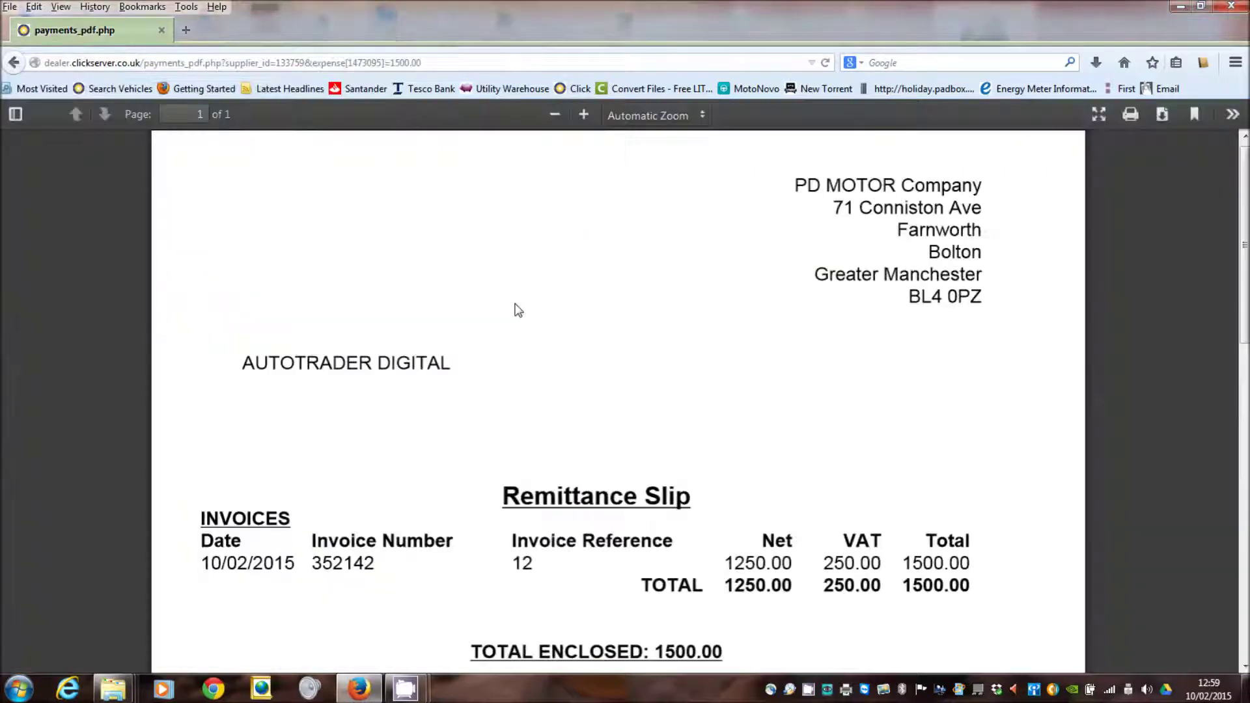
{"action": "scroll", "coordinate": [517, 311], "scroll_direction": "down", "scroll_amount": 1}
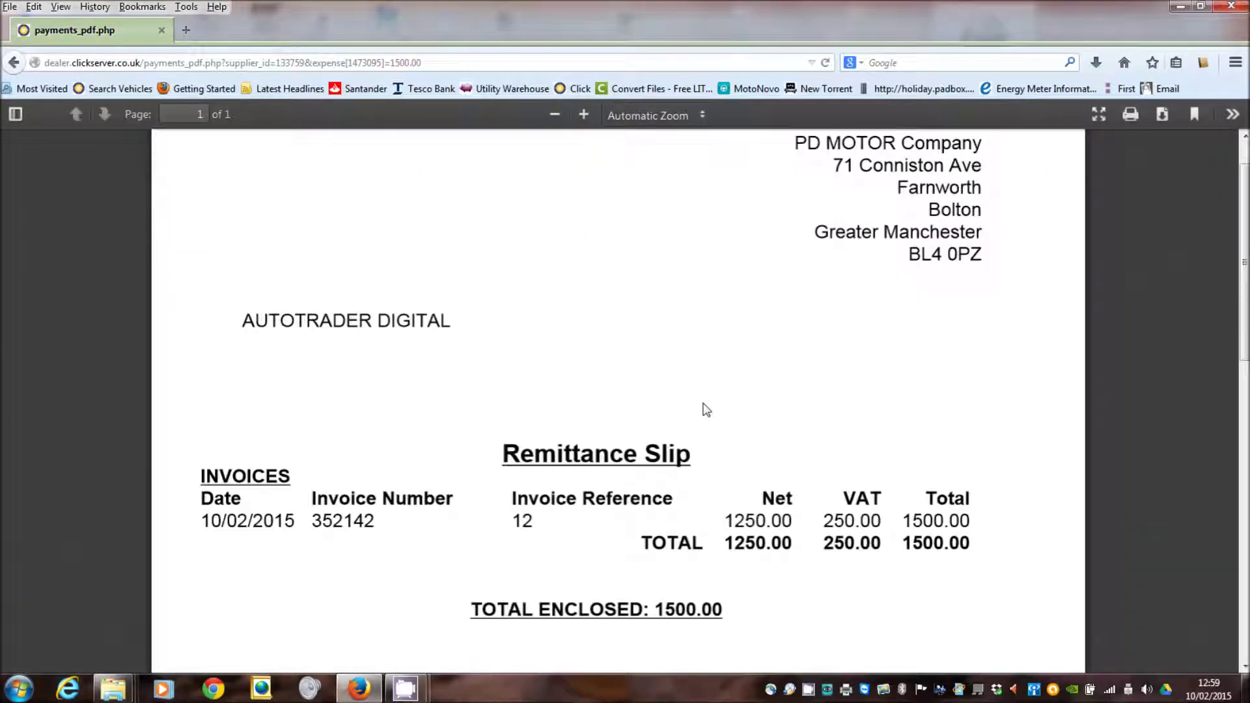
{"action": "scroll", "coordinate": [705, 408], "scroll_direction": "down", "scroll_amount": 1}
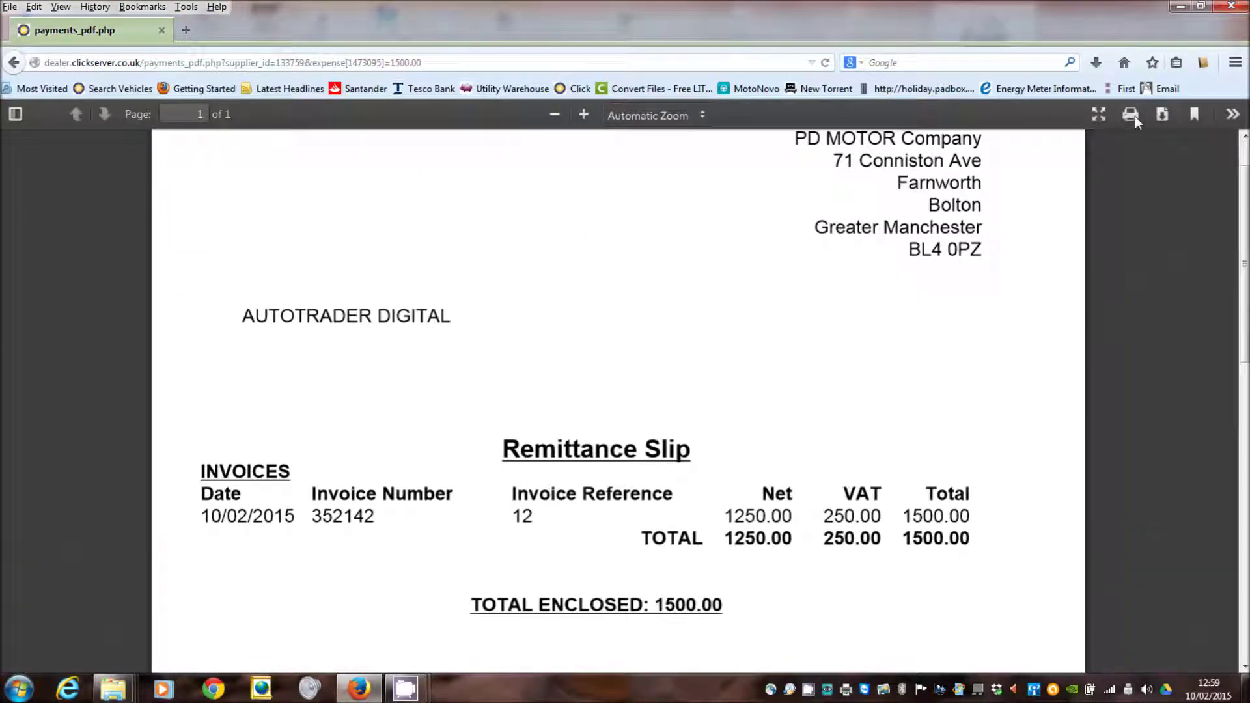
{"action": "left_click", "coordinate": [1131, 116]}
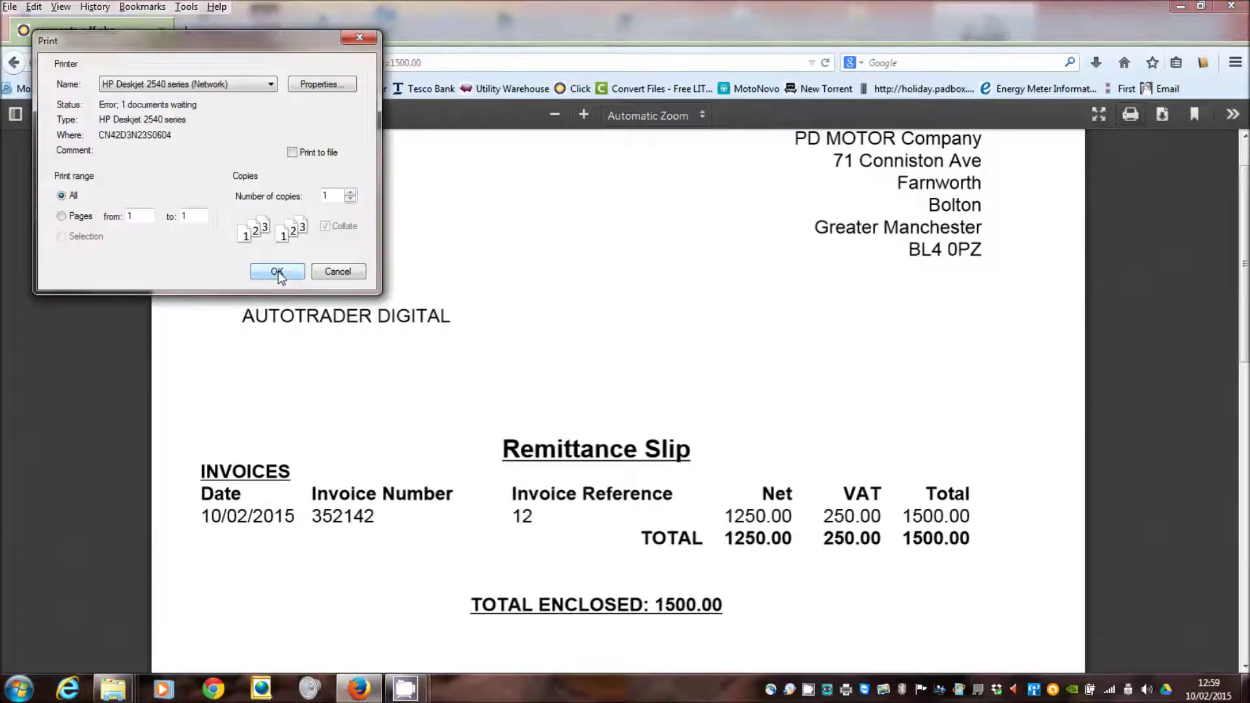
{"action": "left_click", "coordinate": [277, 271]}
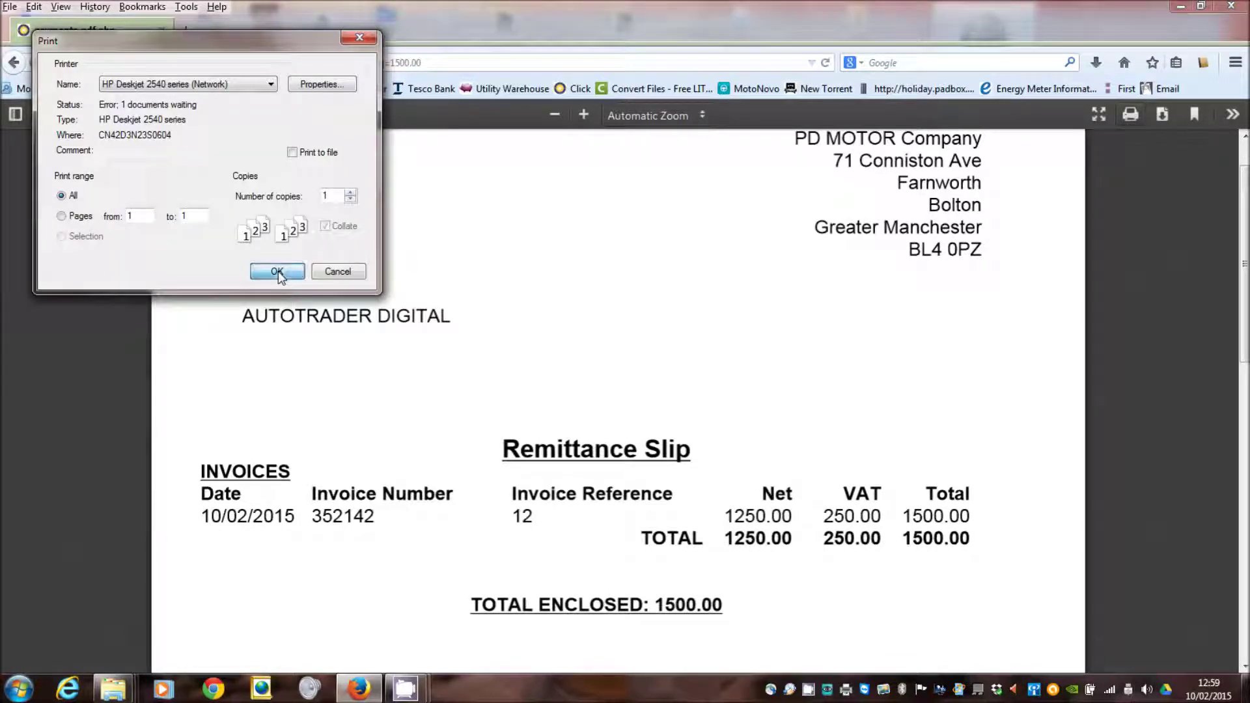
{"action": "left_click", "coordinate": [277, 271]}
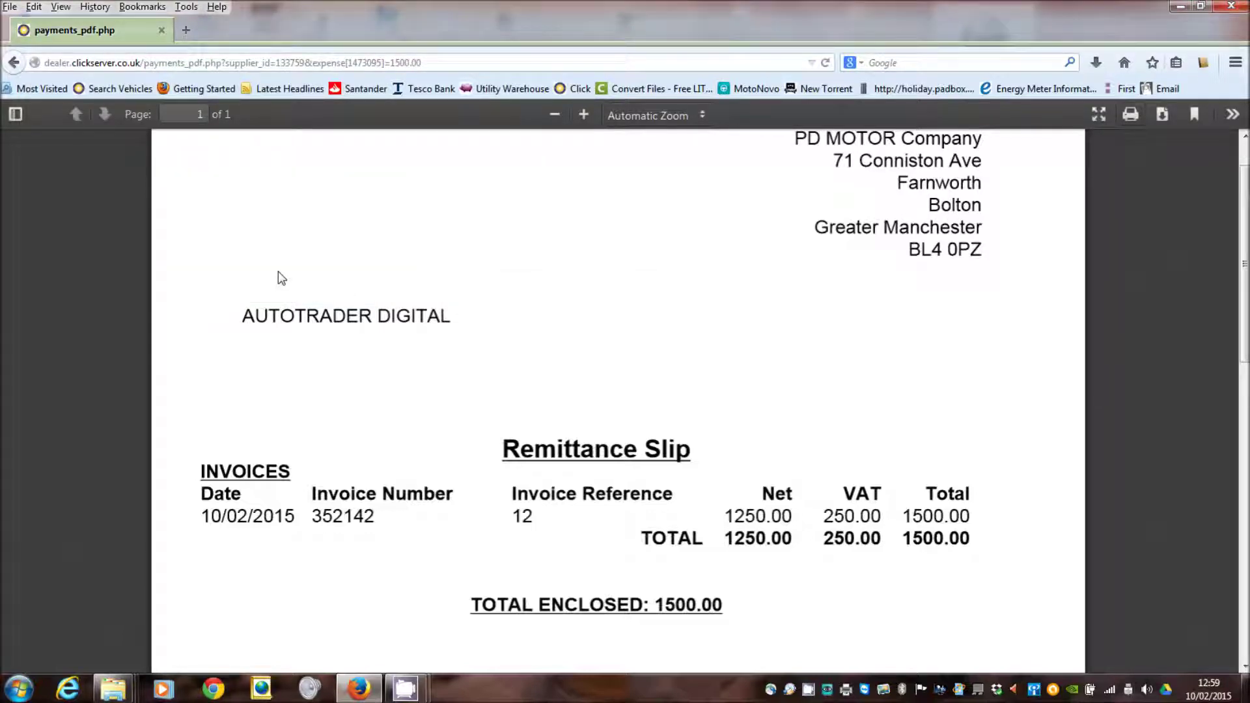
{"action": "left_click", "coordinate": [14, 63]}
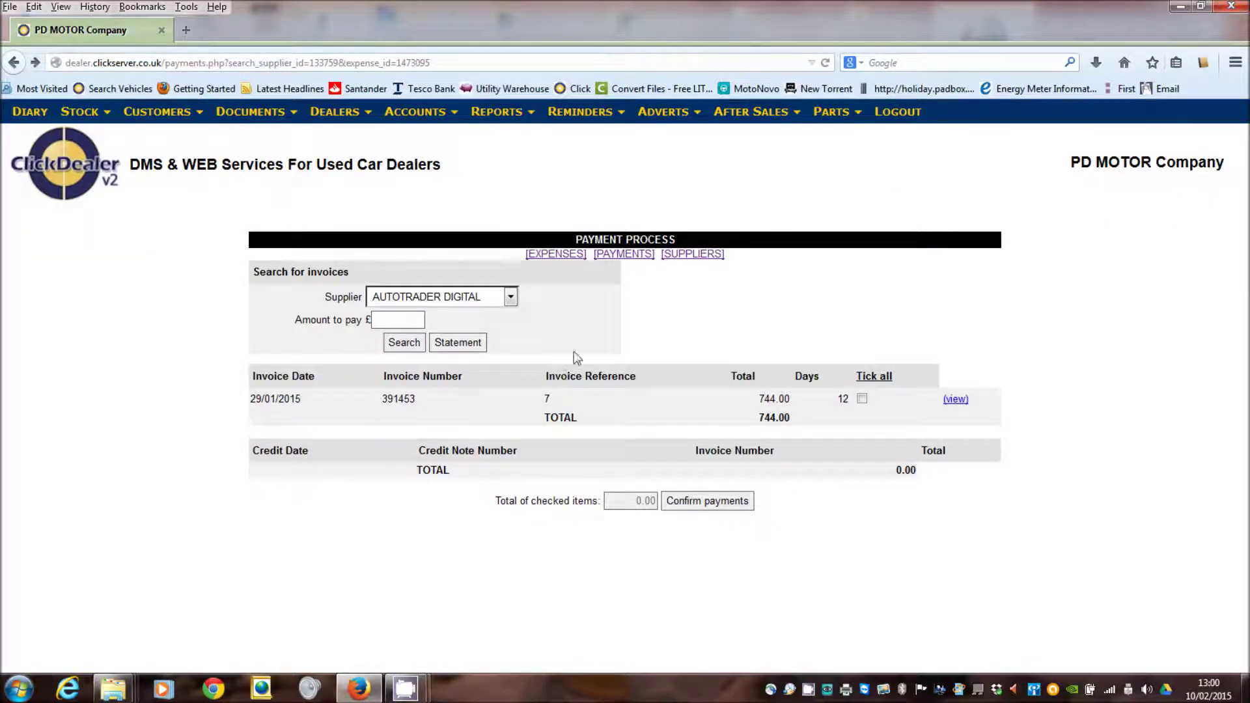
{"action": "left_click", "coordinate": [558, 259]}
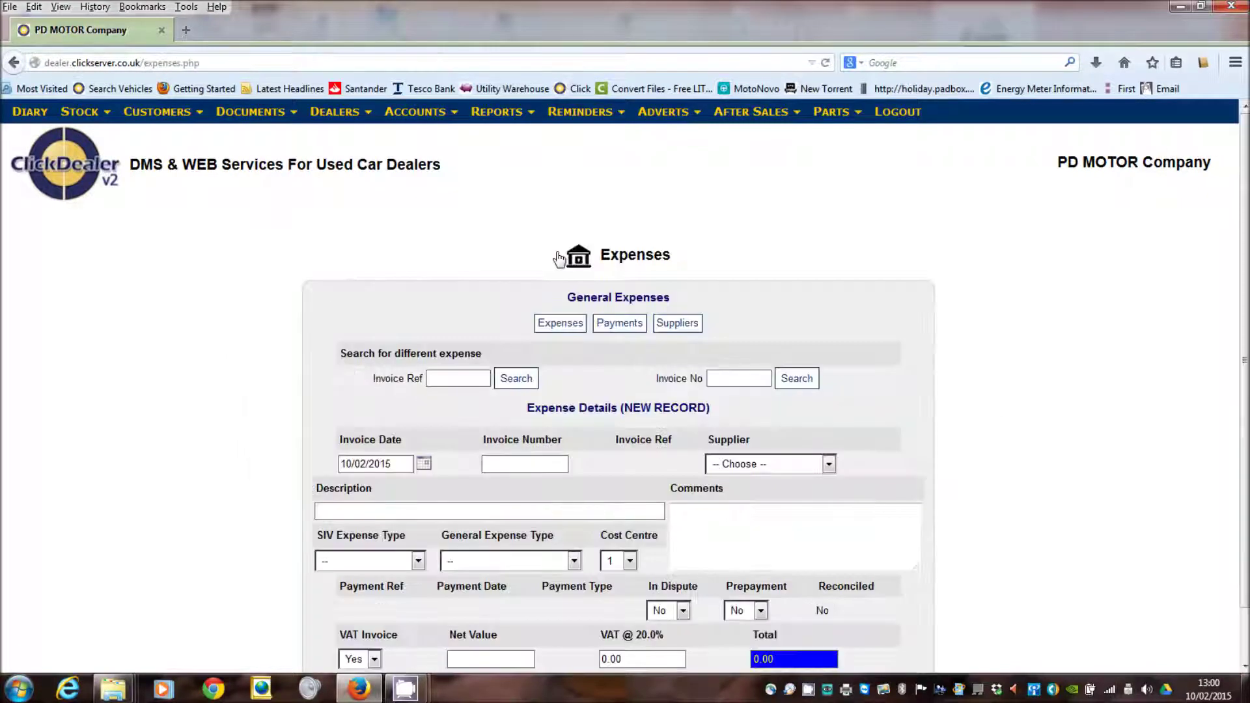
Step: Enter a Motorsport Wheels expense described as 'ALLOY WHEELS x 2 REFURBISHED'
{"action": "left_click", "coordinate": [512, 467]}
{"action": "left_click", "coordinate": [777, 464]}
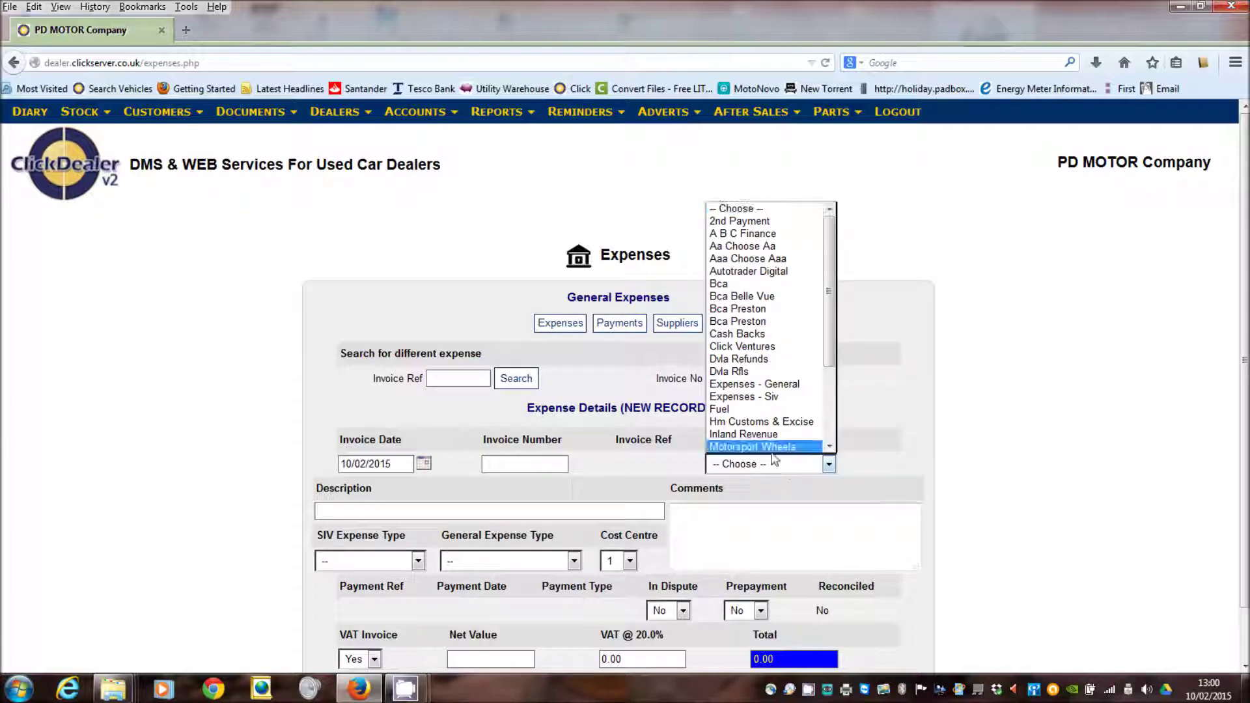
{"action": "left_click", "coordinate": [768, 447]}
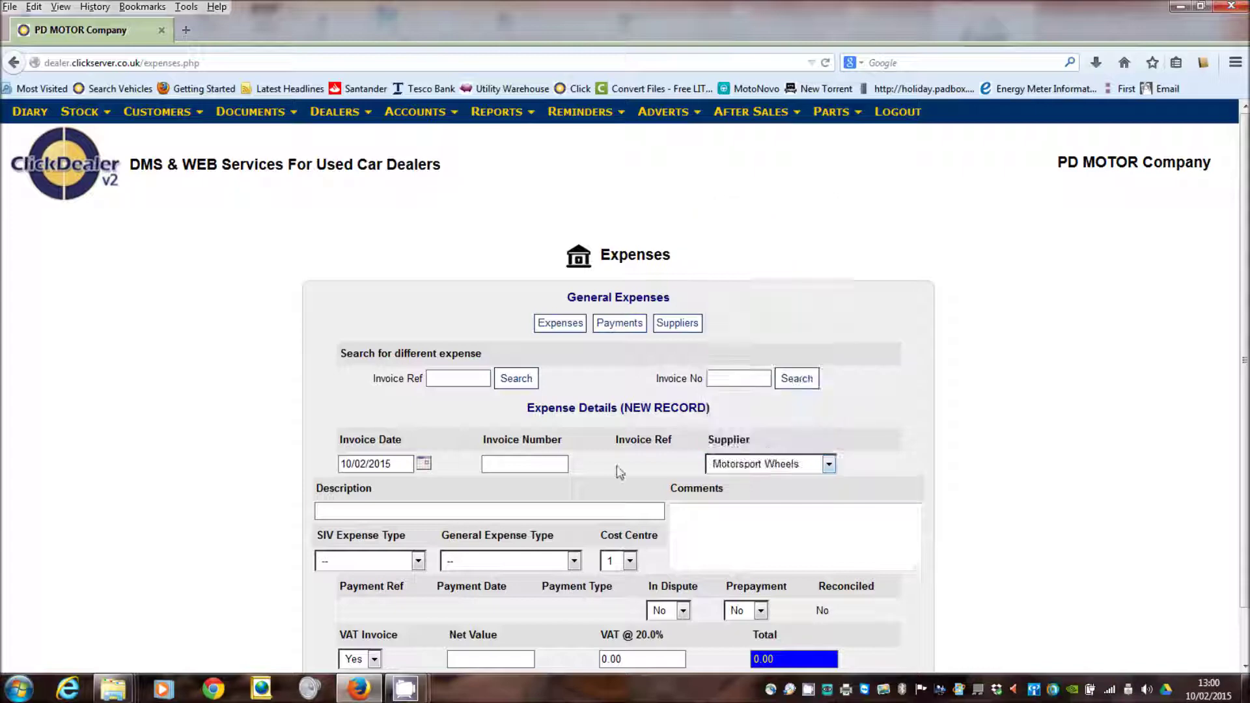
{"action": "left_click", "coordinate": [405, 511]}
{"action": "left_click", "coordinate": [406, 512]}
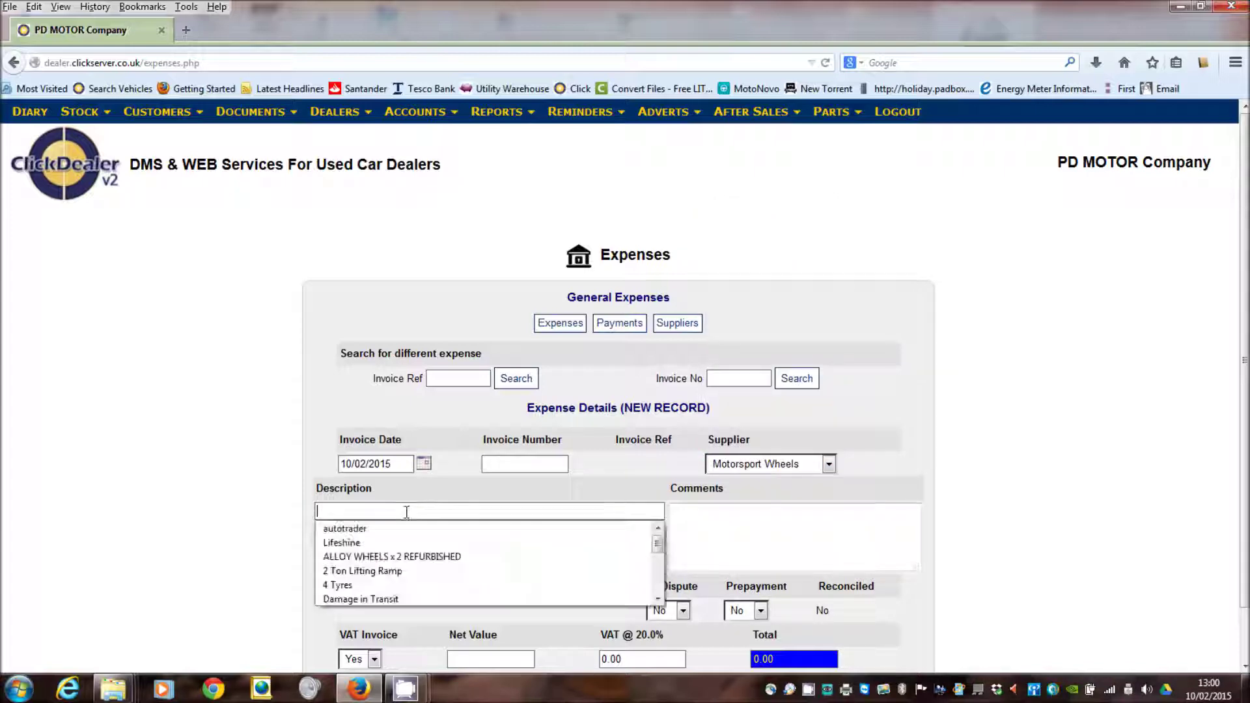
{"action": "left_click", "coordinate": [433, 558]}
{"action": "scroll", "coordinate": [445, 562], "scroll_direction": "down", "scroll_amount": 2}
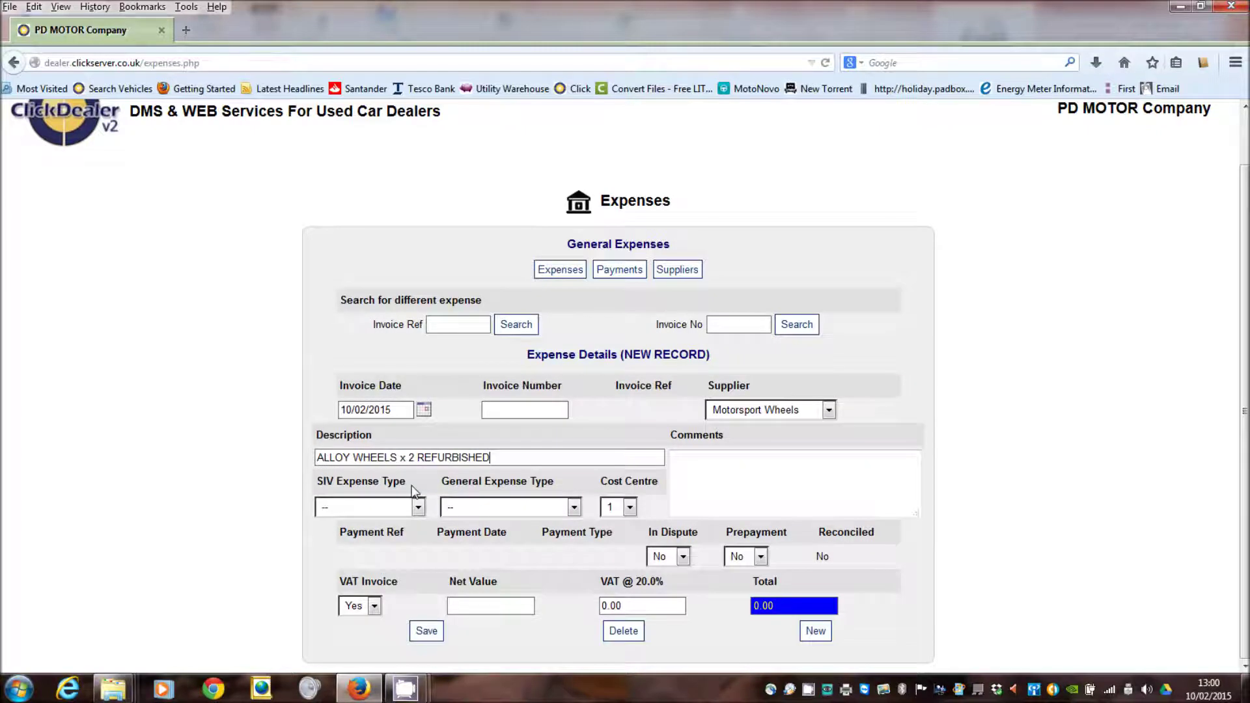
Step: Set SIV type Tyres, keep it a VAT invoice, enter net 175, and save
{"action": "left_click", "coordinate": [418, 508]}
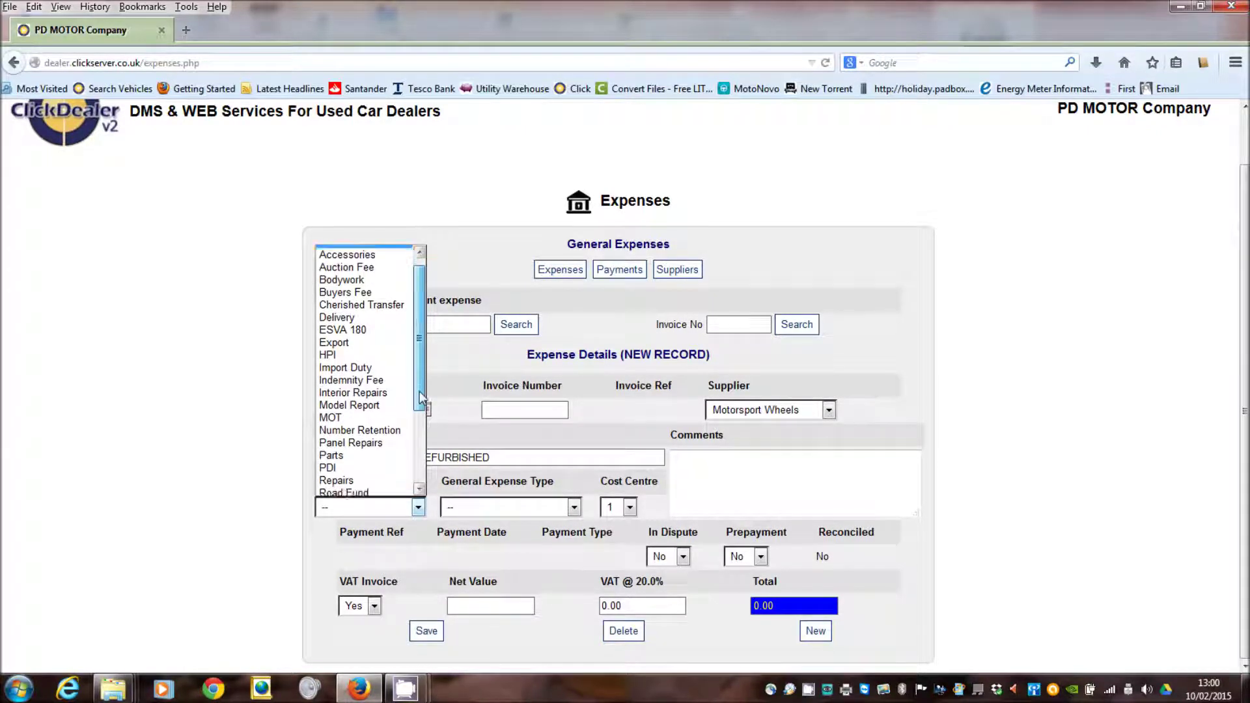
{"action": "left_click_drag", "start_coordinate": [422, 391], "coordinate": [423, 469]}
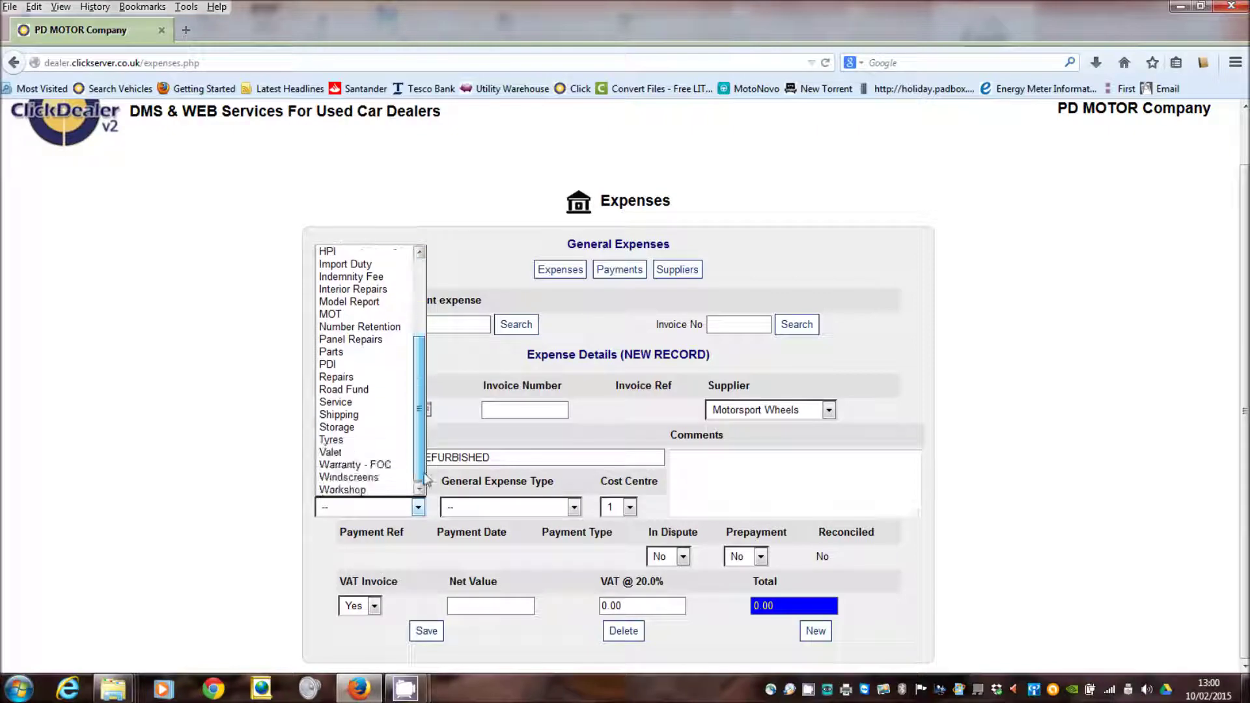
{"action": "left_click", "coordinate": [362, 440]}
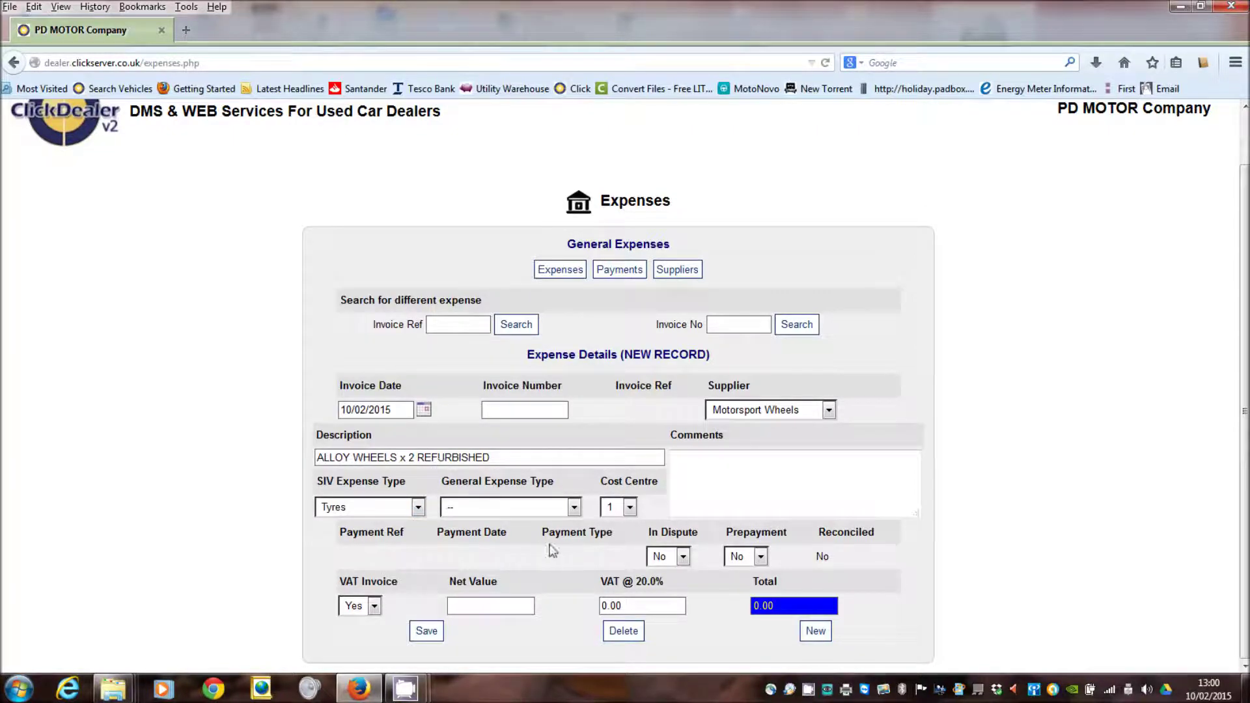
{"action": "left_click", "coordinate": [372, 606]}
{"action": "left_click", "coordinate": [359, 623]}
{"action": "left_click", "coordinate": [468, 608]}
{"action": "type", "text": "1"}
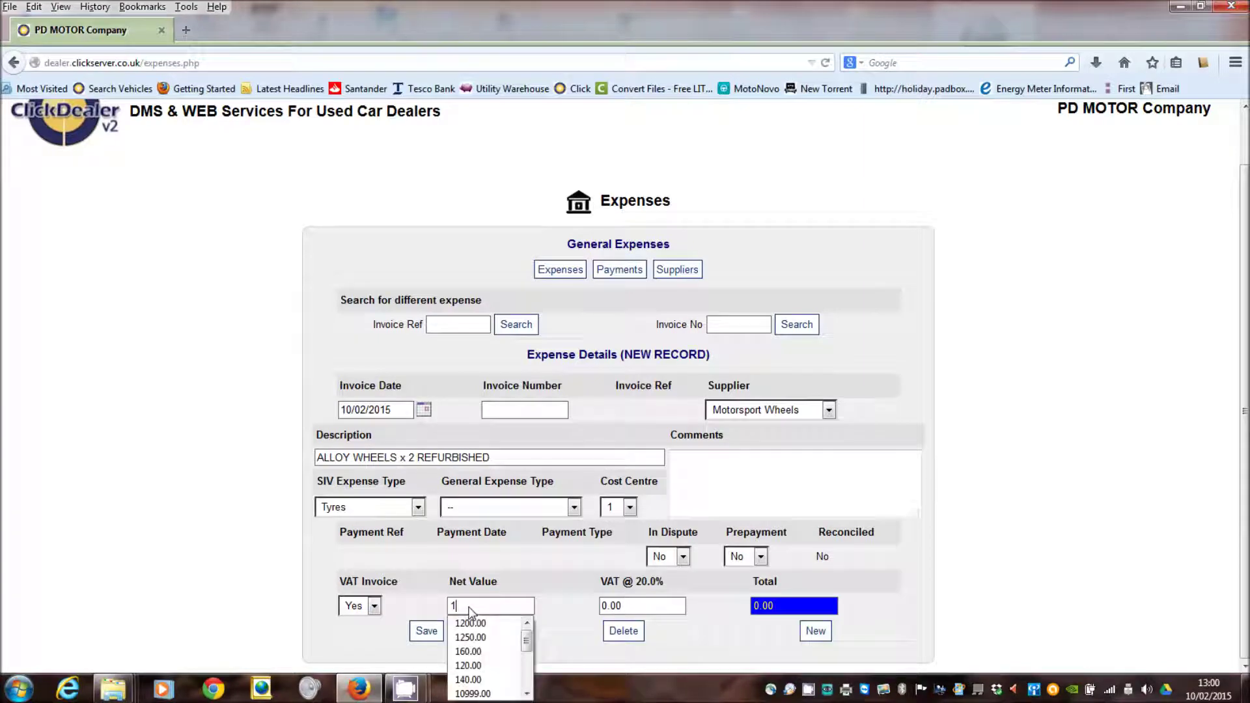
{"action": "type", "text": "75"}
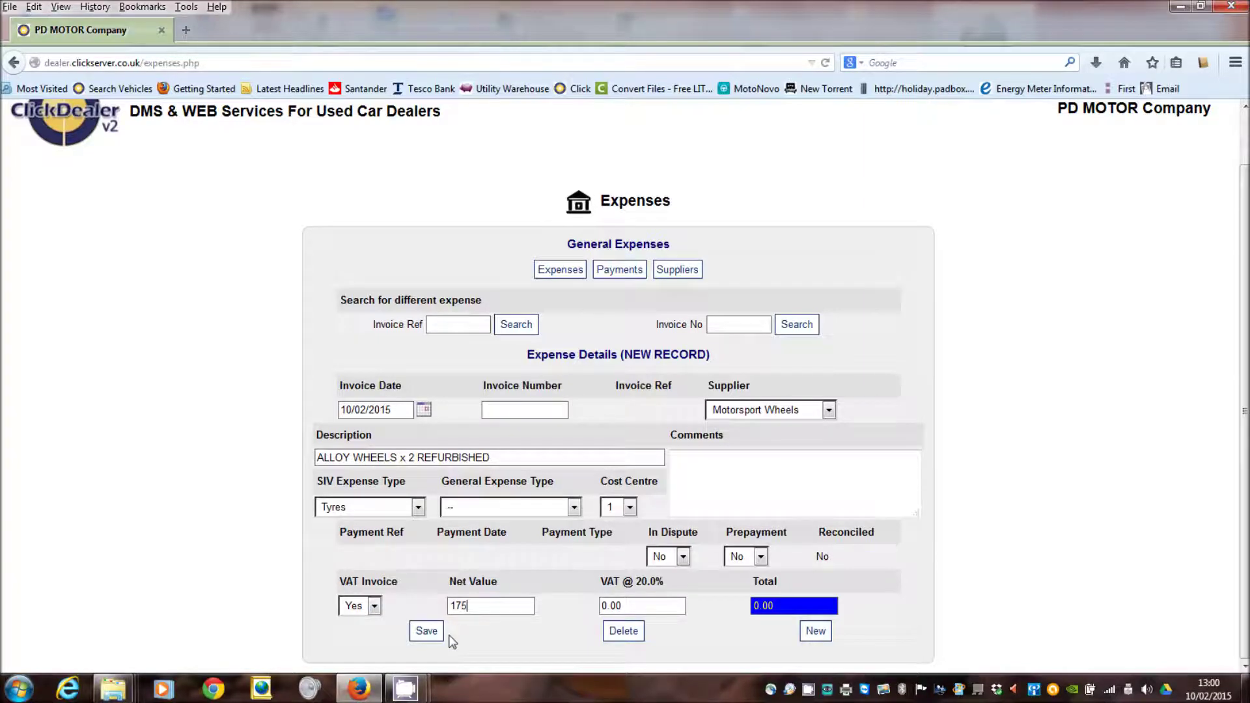
{"action": "left_click", "coordinate": [427, 631]}
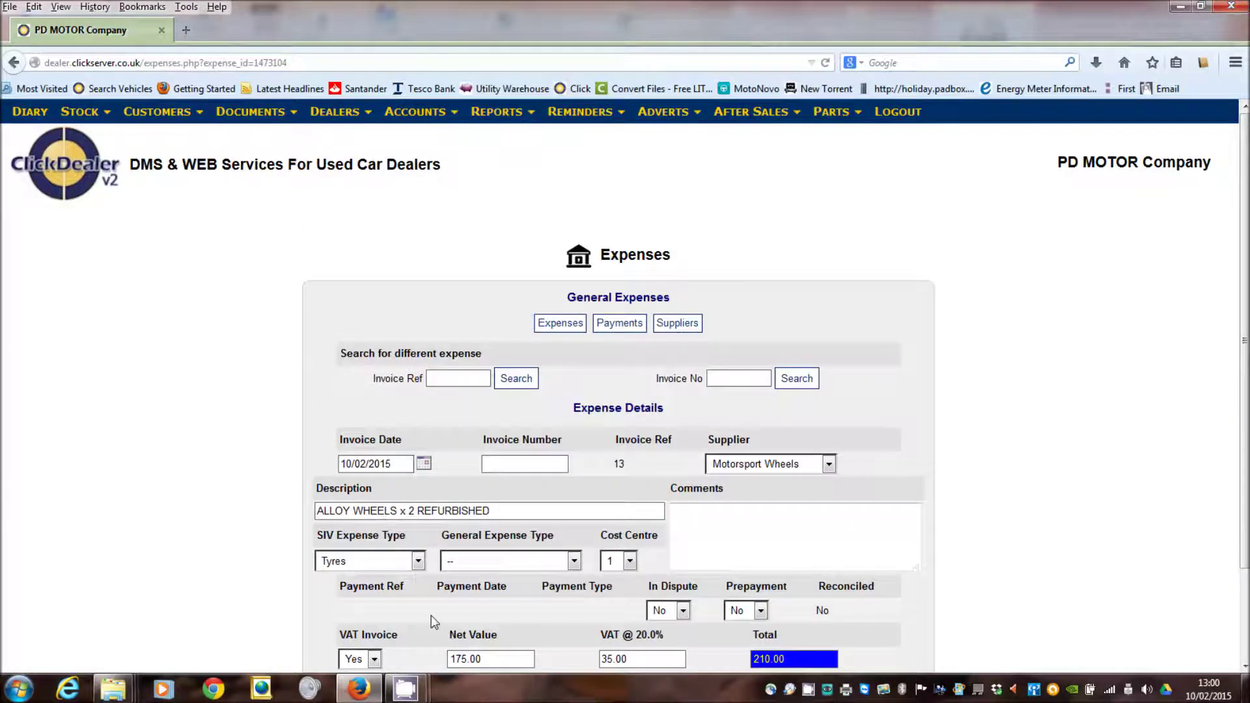
{"action": "scroll", "coordinate": [431, 615], "scroll_direction": "down", "scroll_amount": 1}
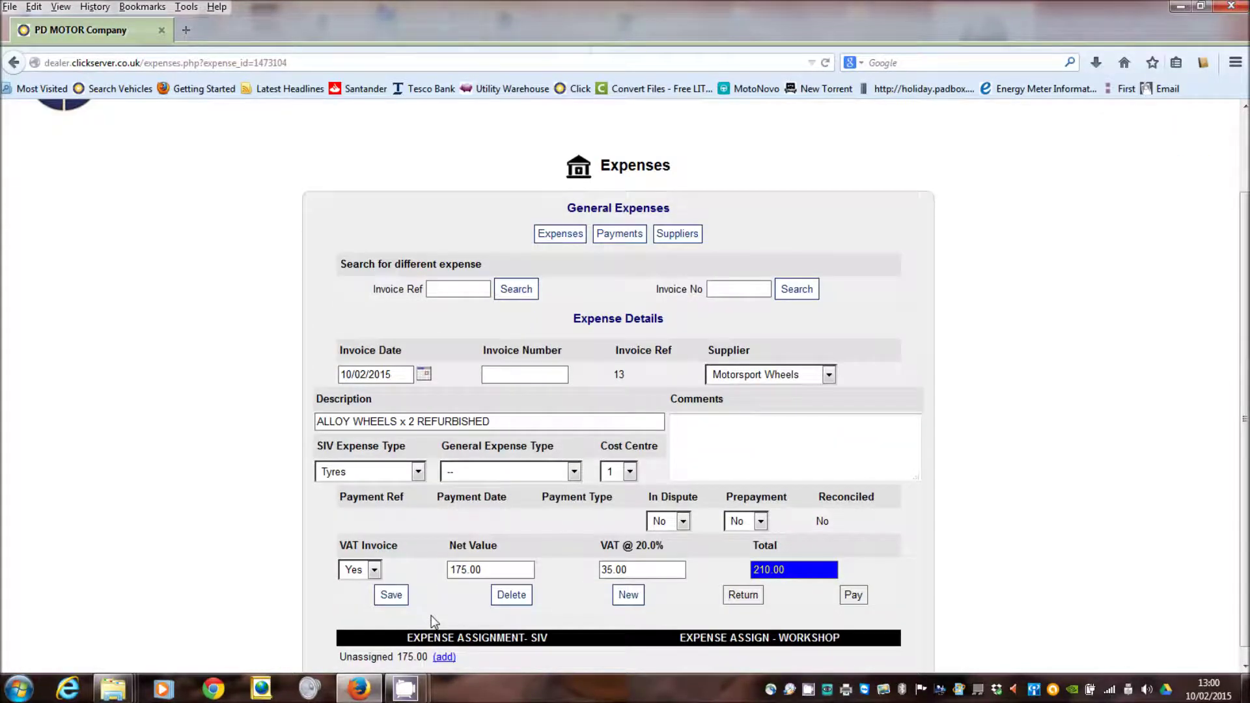
{"action": "scroll", "coordinate": [431, 615], "scroll_direction": "down", "scroll_amount": 1}
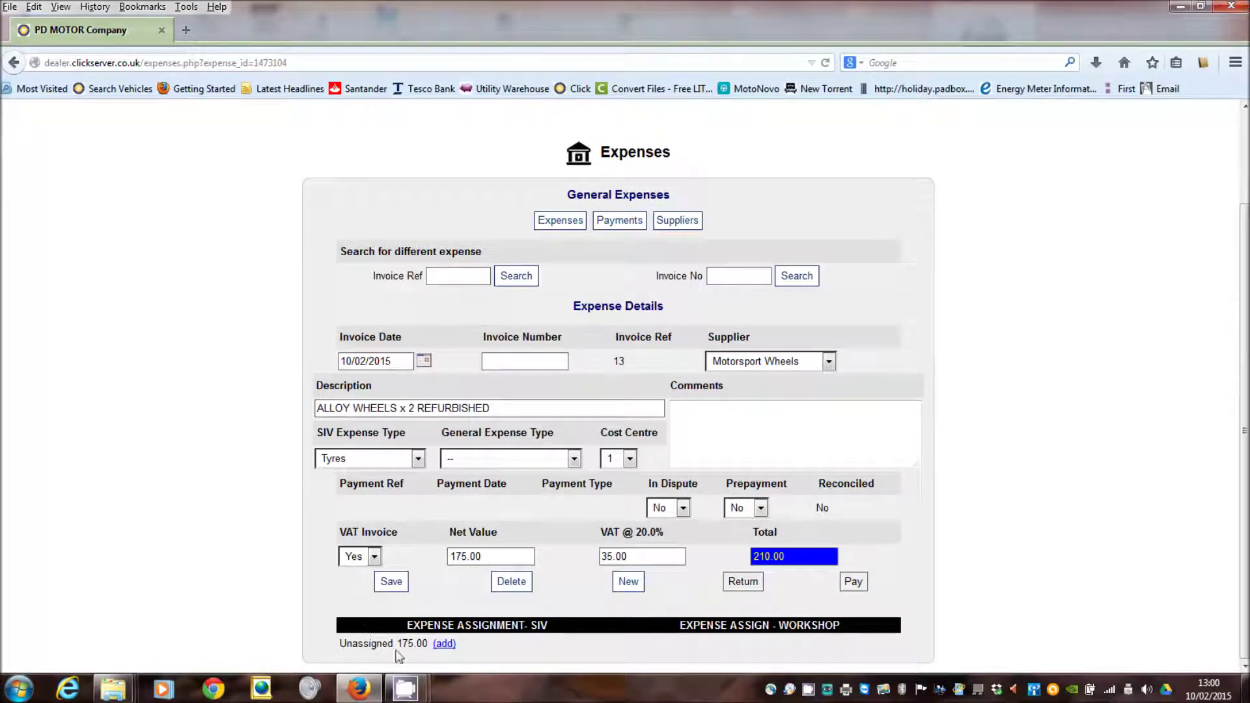
Step: Open the SIV assignment window for the Motorsport Wheels invoice's unassigned £175.00
{"action": "left_click", "coordinate": [445, 644]}
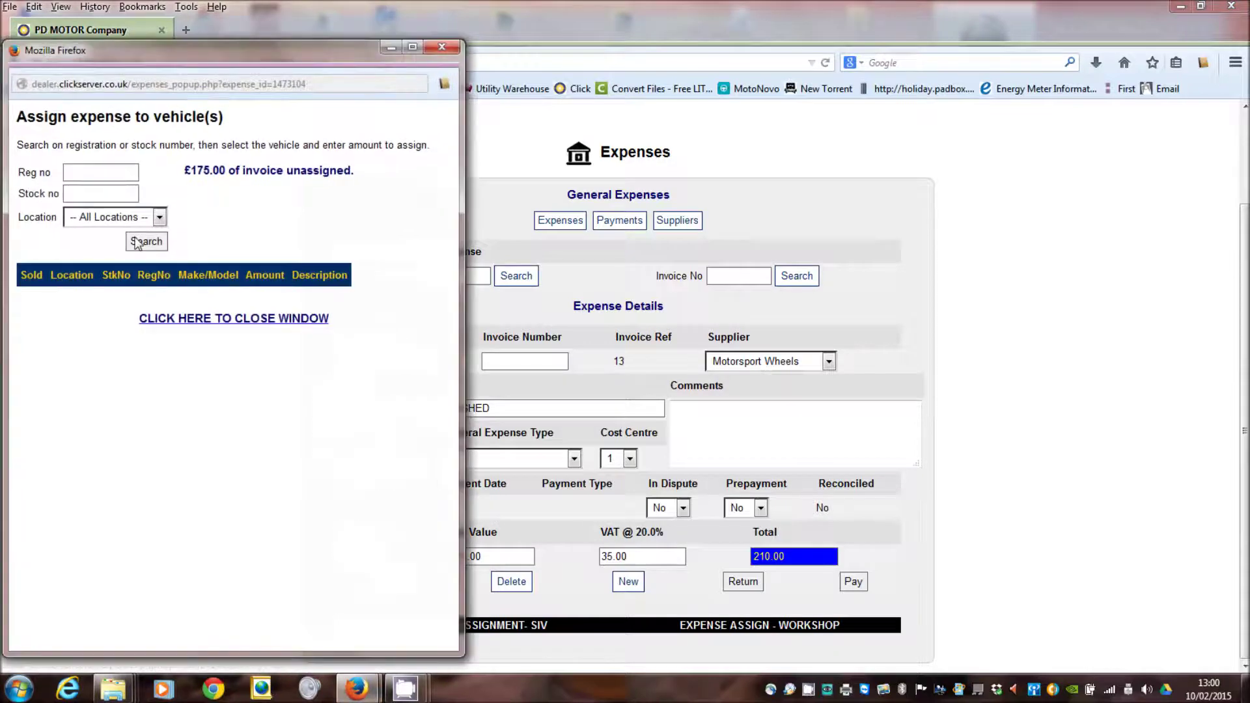
Step: Search registration 'mox', assign all 175.00 to A18MOX (stock 00018), and close the window
{"action": "left_click", "coordinate": [89, 173]}
{"action": "type", "text": "mo"}
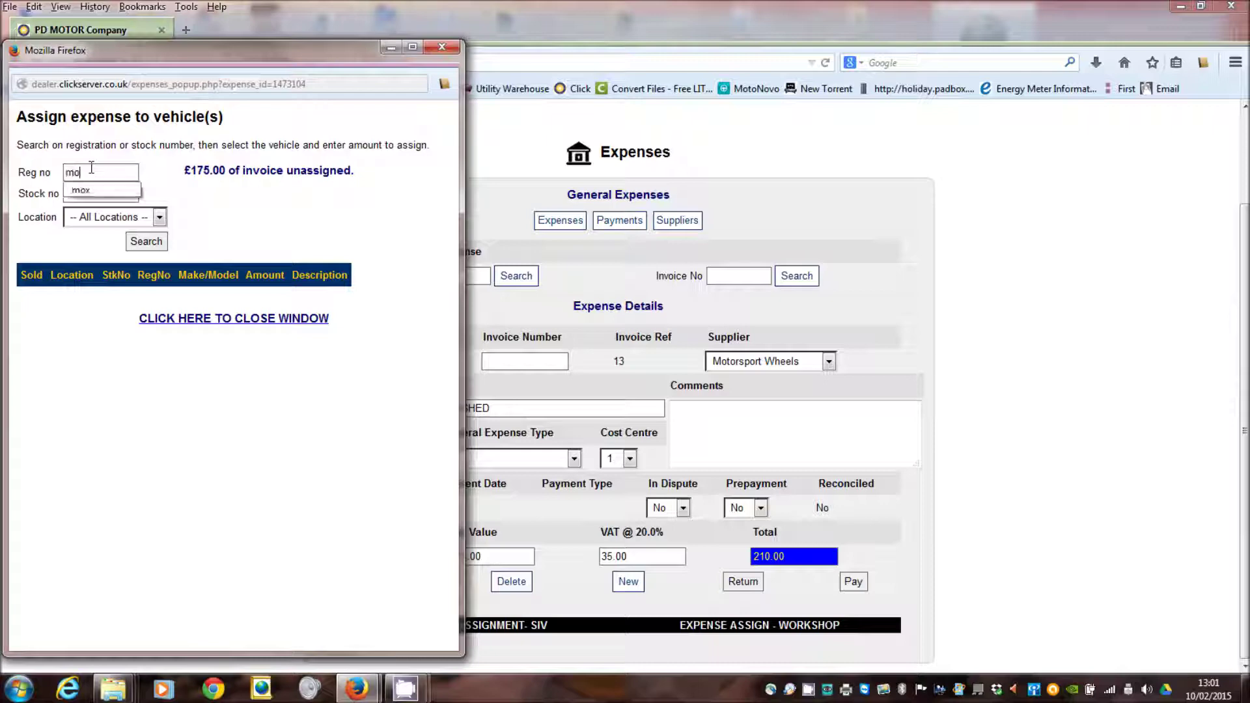
{"action": "type", "text": "x"}
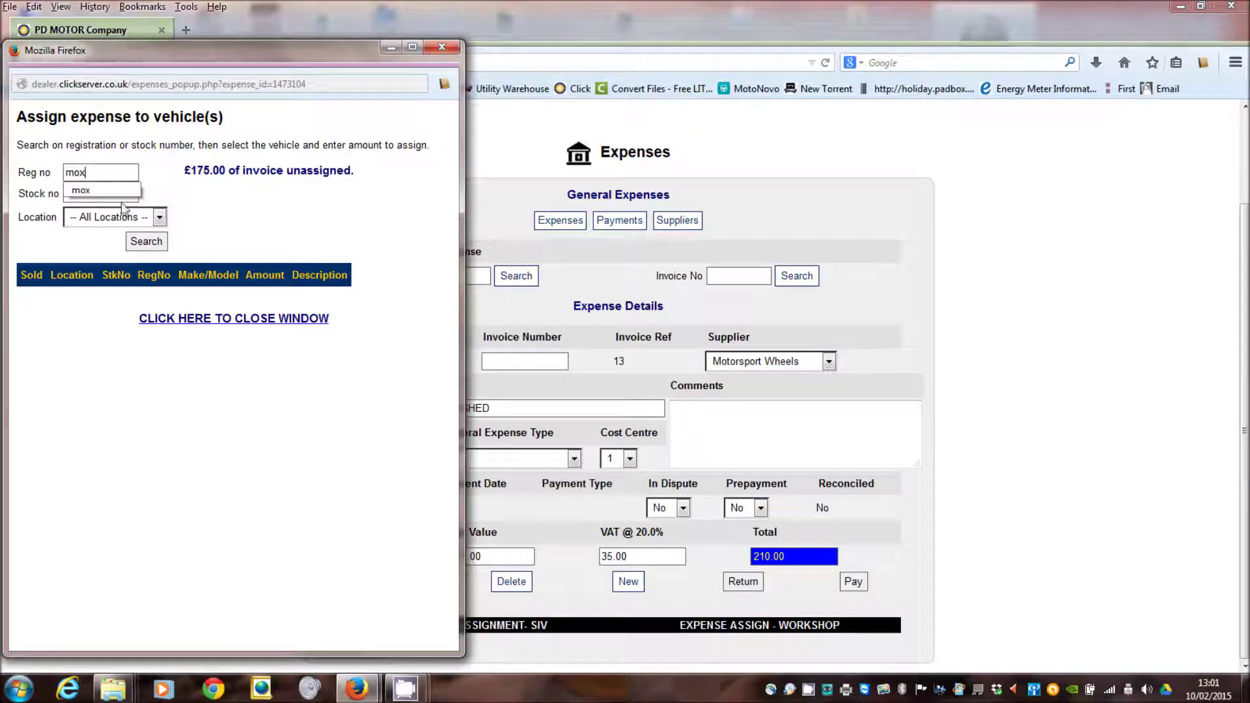
{"action": "left_click", "coordinate": [146, 241]}
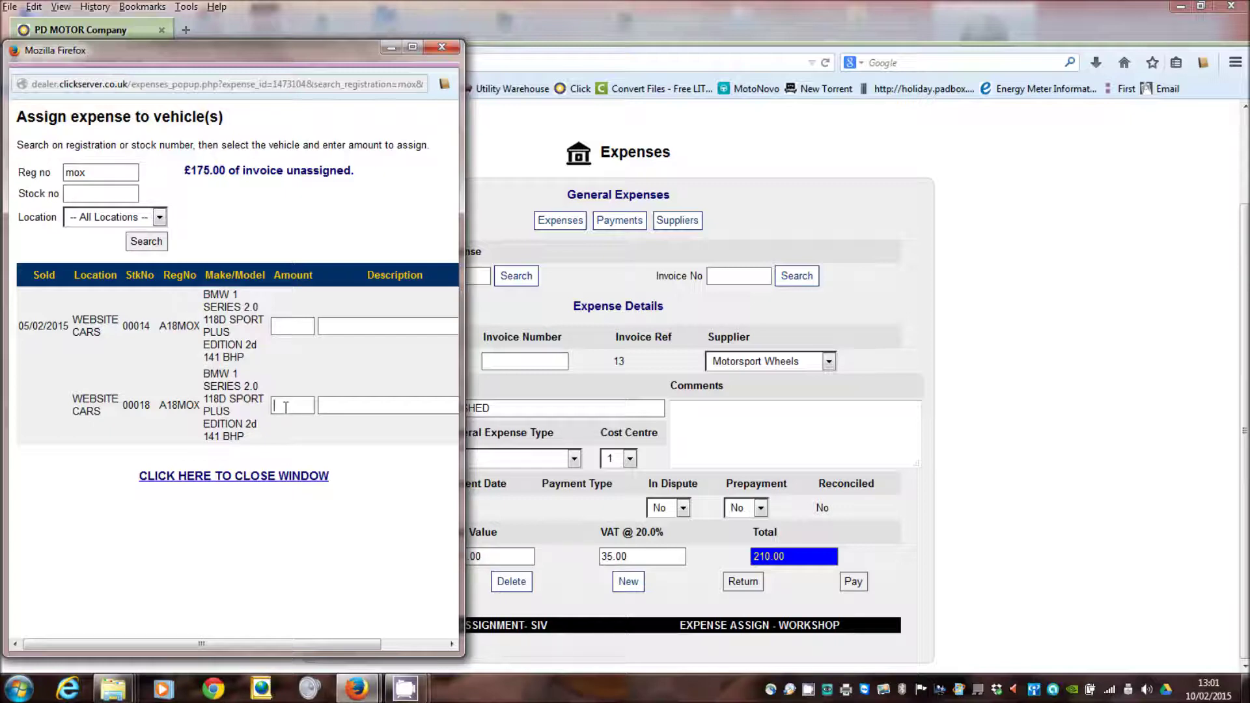
{"action": "left_click_drag", "start_coordinate": [457, 380], "coordinate": [727, 380]}
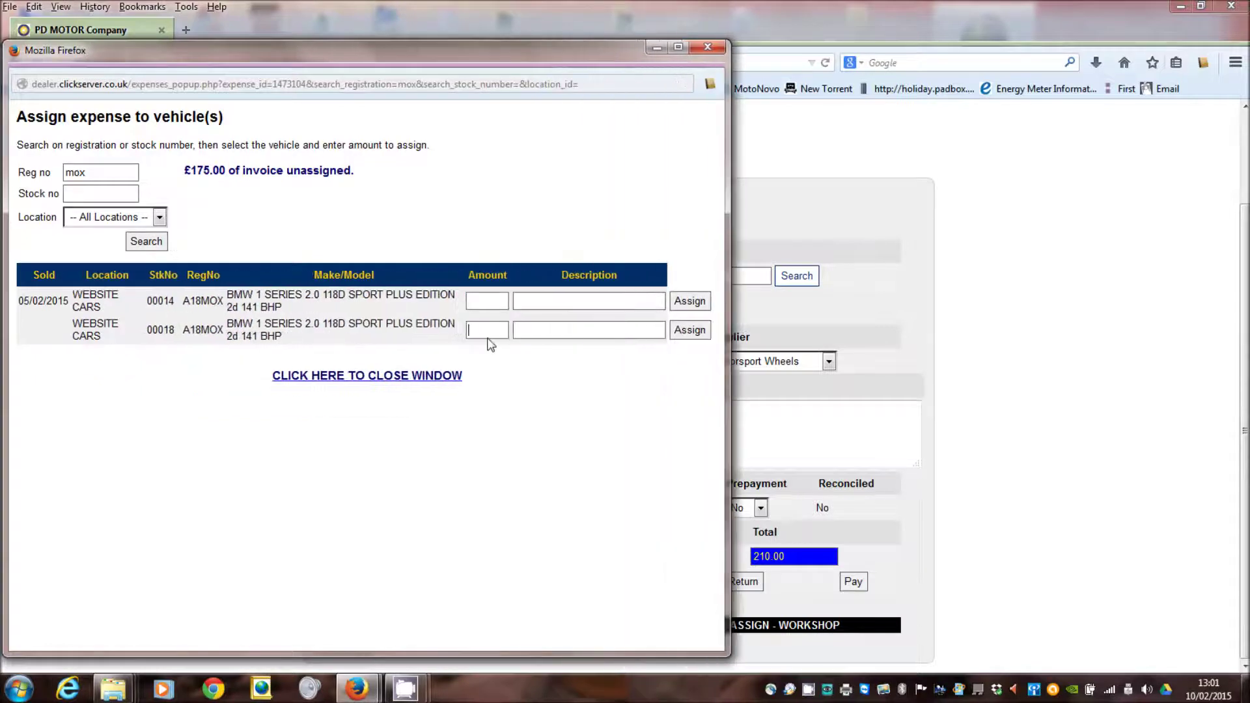
{"action": "type", "text": "17"}
{"action": "type", "text": "5"}
{"action": "left_click", "coordinate": [688, 330]}
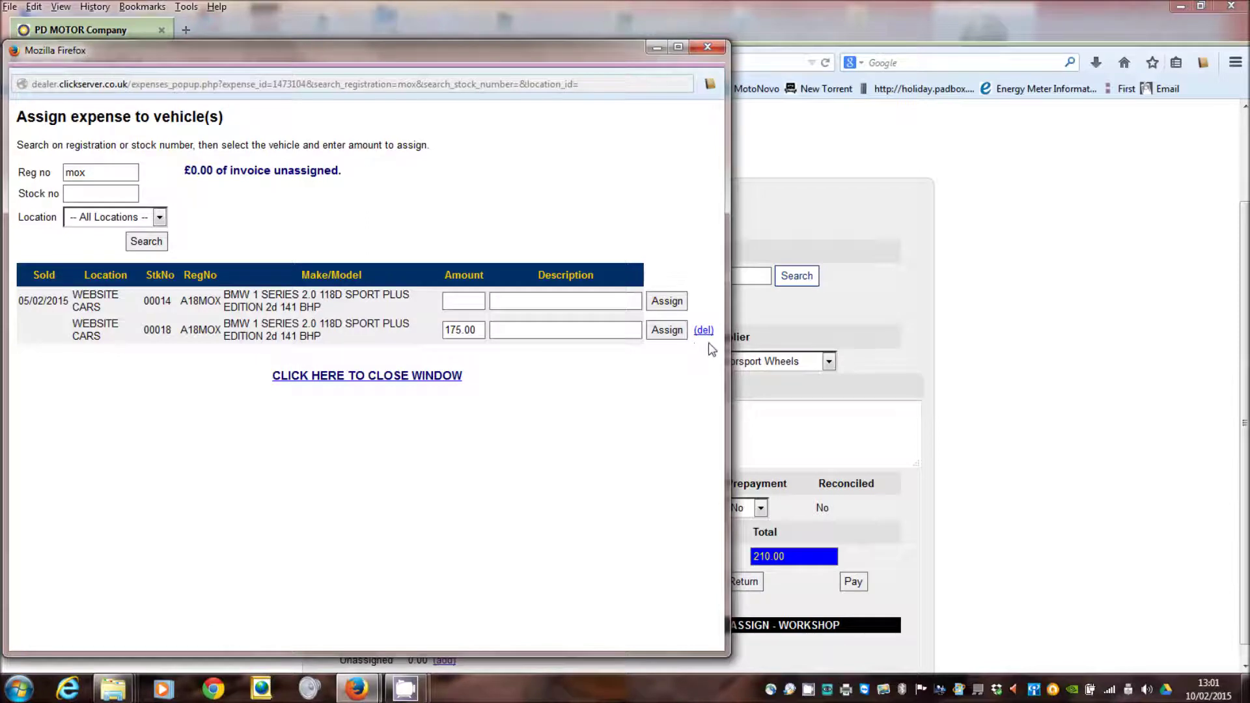
{"action": "left_click", "coordinate": [399, 379]}
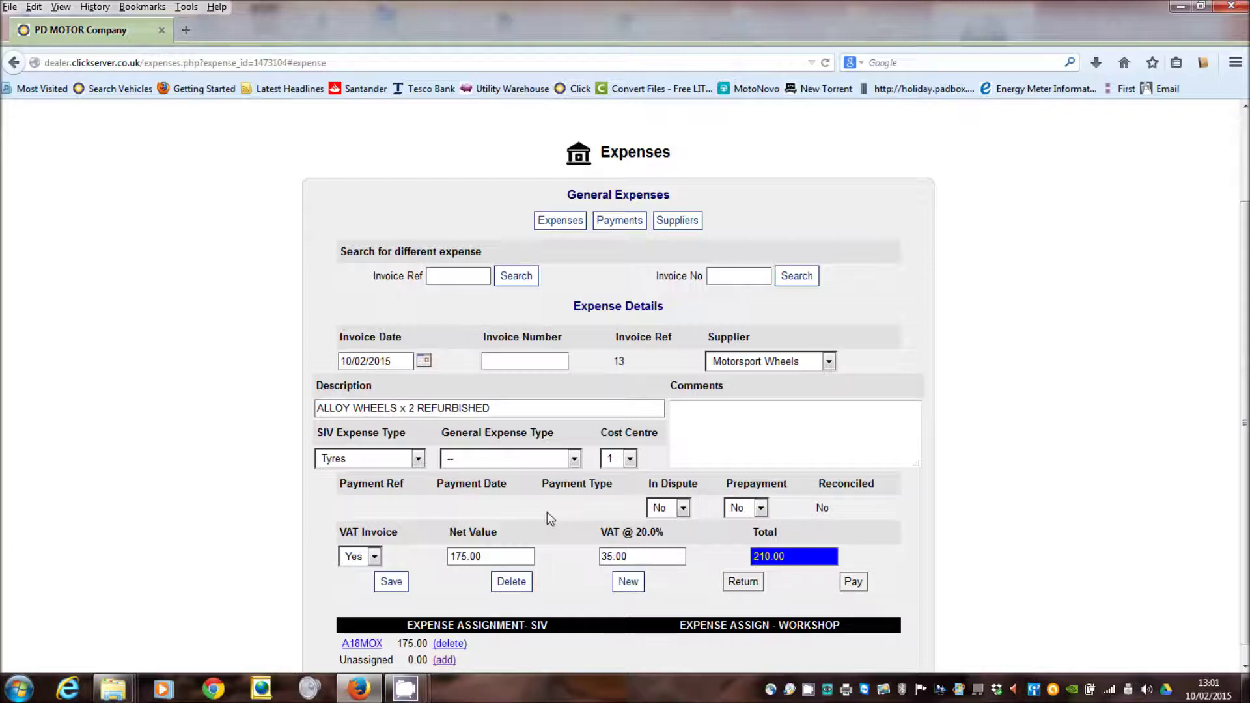
{"action": "left_click", "coordinate": [361, 644]}
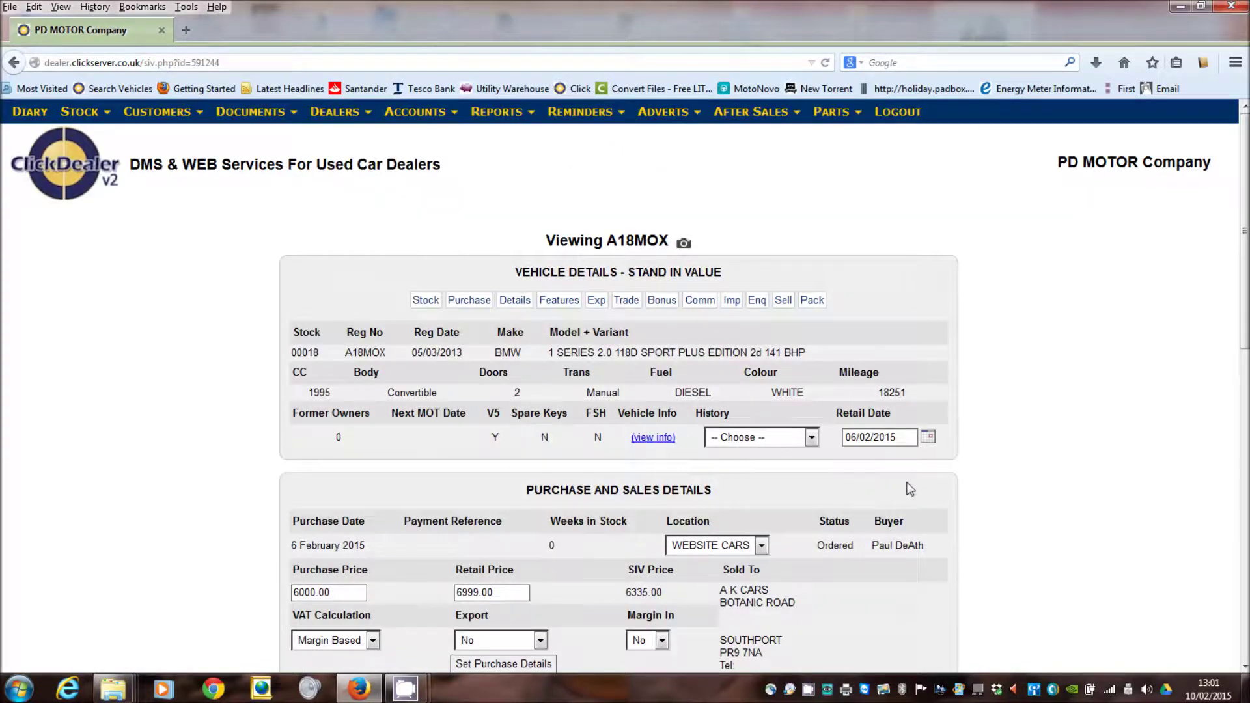
{"action": "scroll", "coordinate": [909, 488], "scroll_direction": "down", "scroll_amount": 5}
{"action": "scroll", "coordinate": [909, 488], "scroll_direction": "down", "scroll_amount": 4}
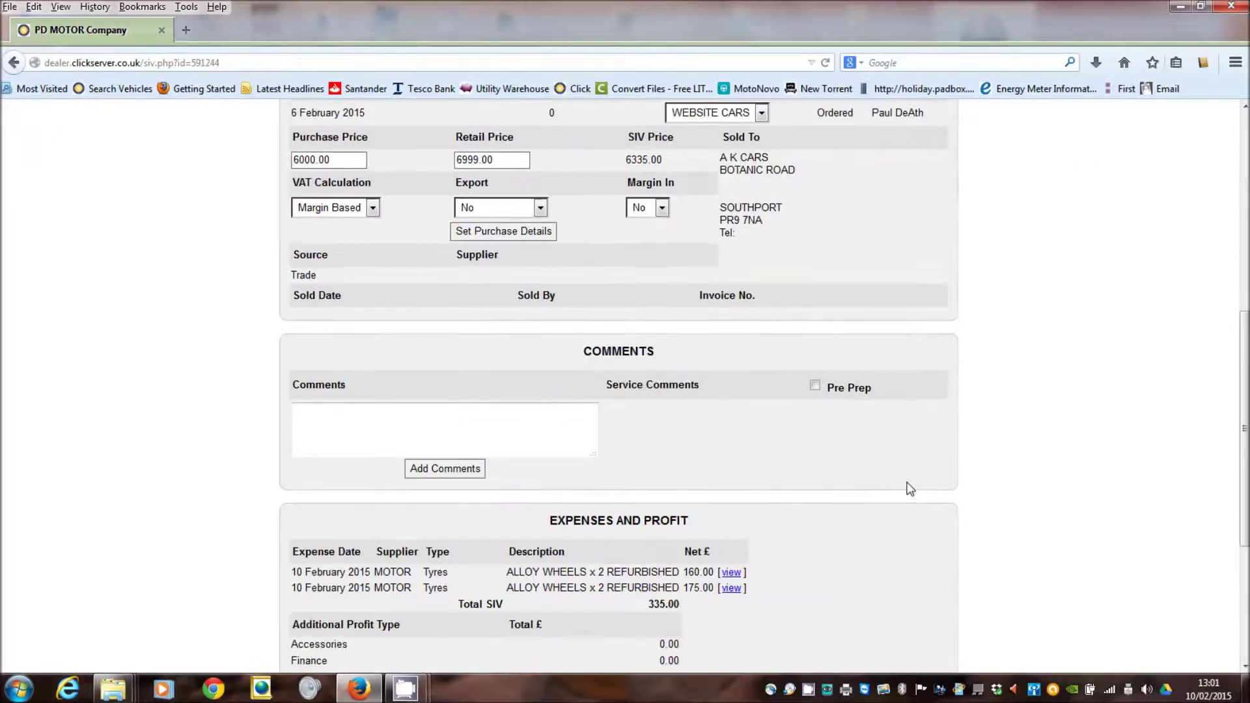
{"action": "scroll", "coordinate": [908, 488], "scroll_direction": "down", "scroll_amount": 3}
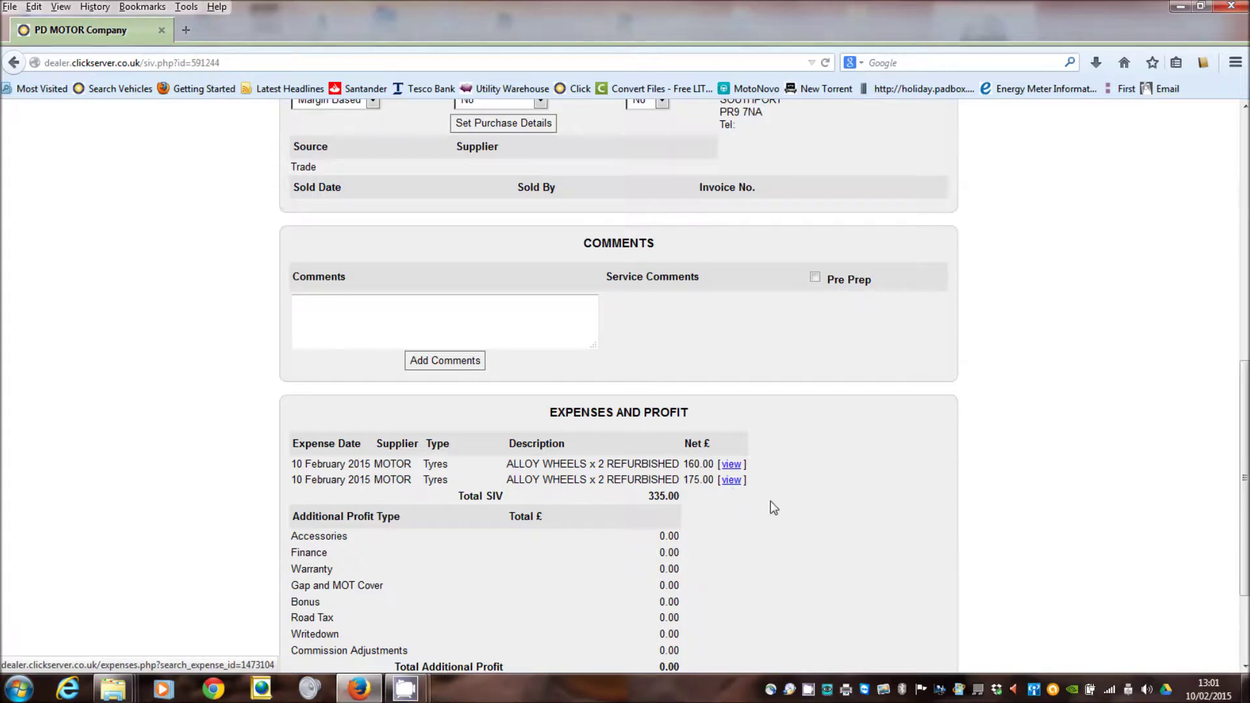
{"action": "scroll", "coordinate": [776, 500], "scroll_direction": "down", "scroll_amount": 2}
{"action": "scroll", "coordinate": [782, 501], "scroll_direction": "down", "scroll_amount": 1}
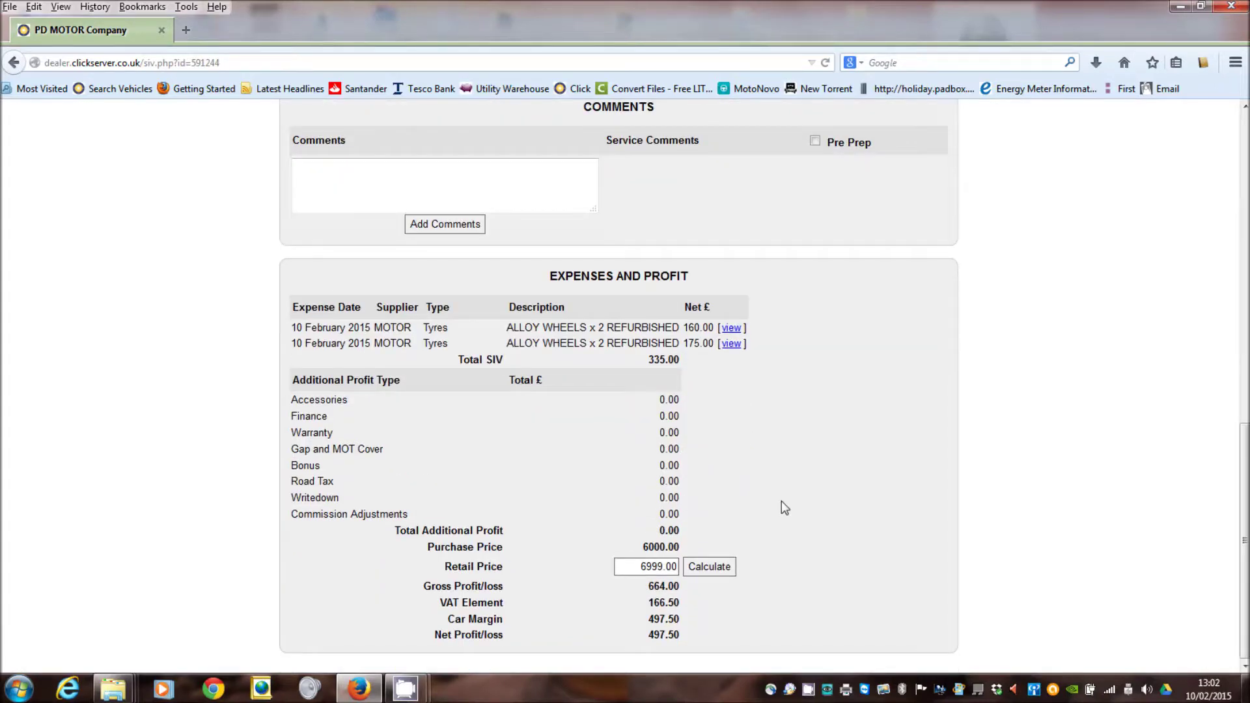
{"action": "left_click", "coordinate": [731, 343]}
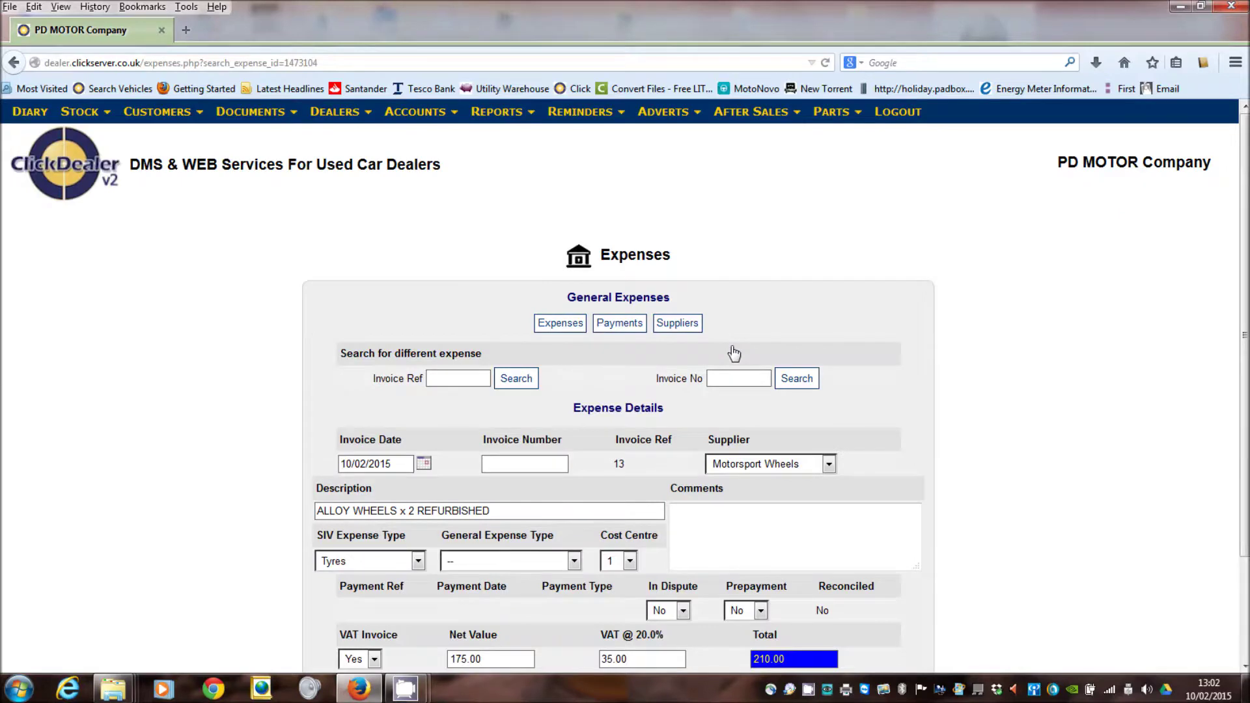
{"action": "scroll", "coordinate": [739, 355], "scroll_direction": "down", "scroll_amount": 2}
{"action": "scroll", "coordinate": [739, 356], "scroll_direction": "down", "scroll_amount": 1}
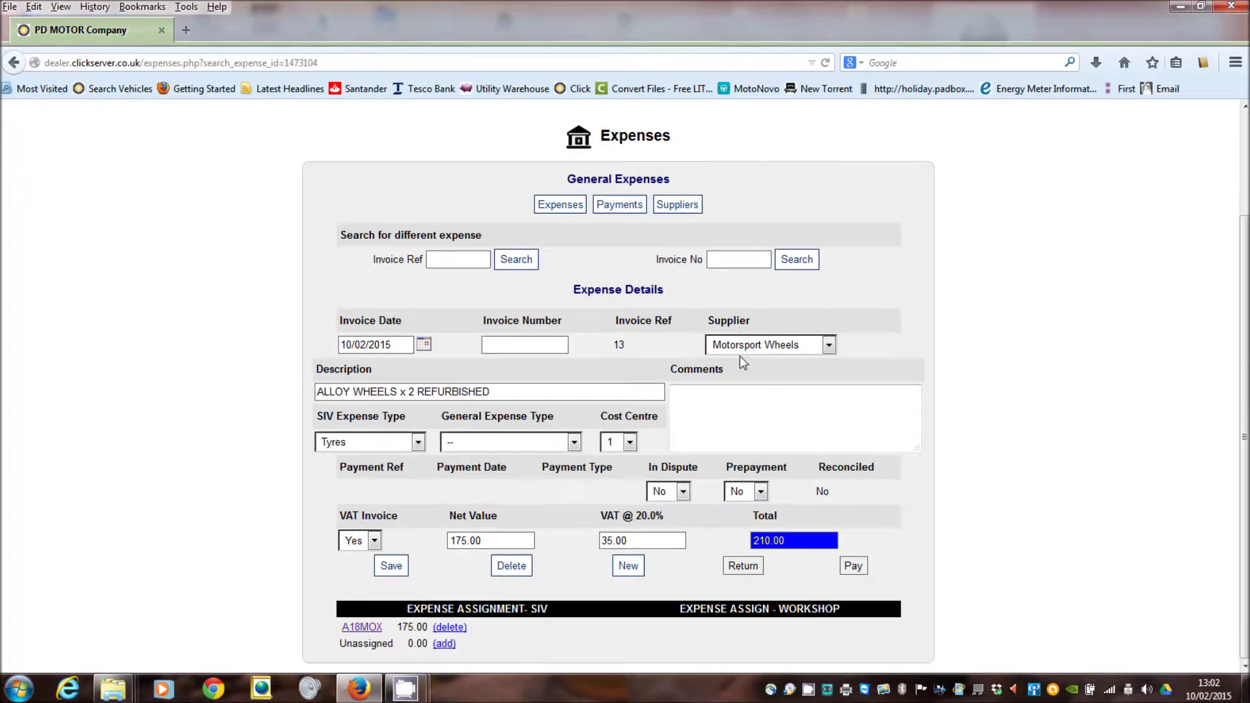